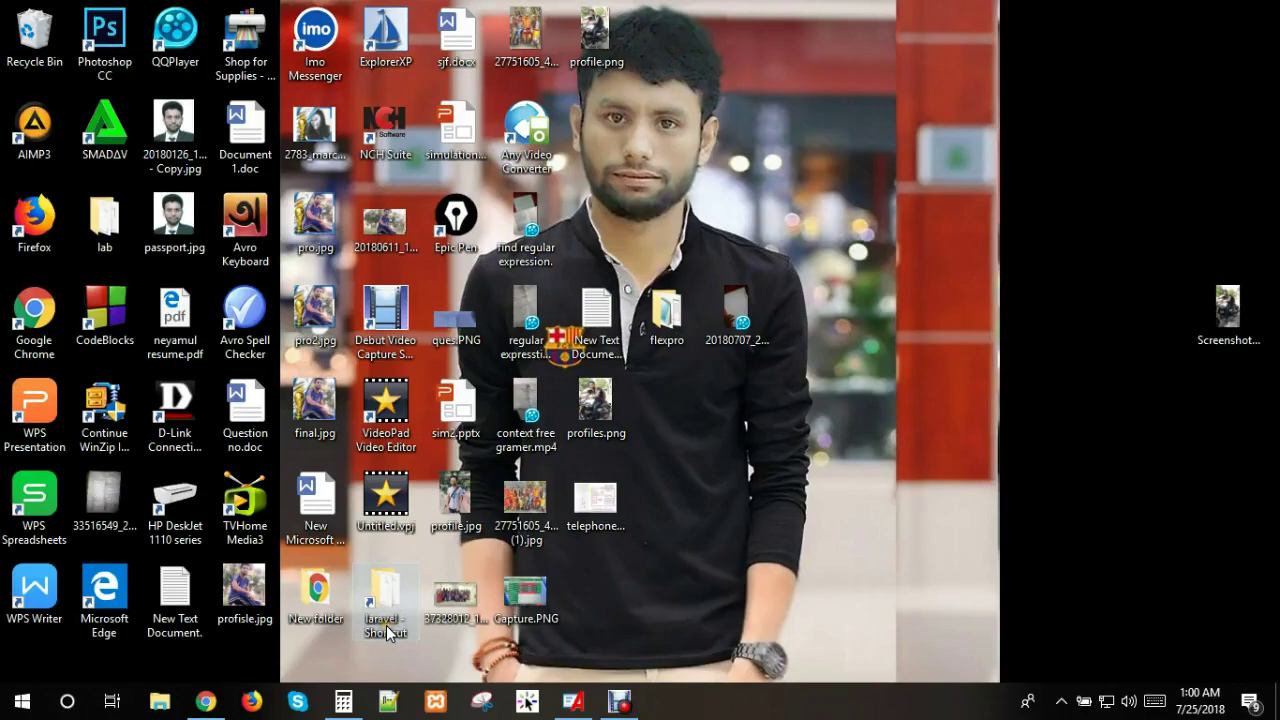
Step: Bring back the Simulation Lab Final Practice PDF at the Super-Shop problem on page 4
left_click(205, 706)
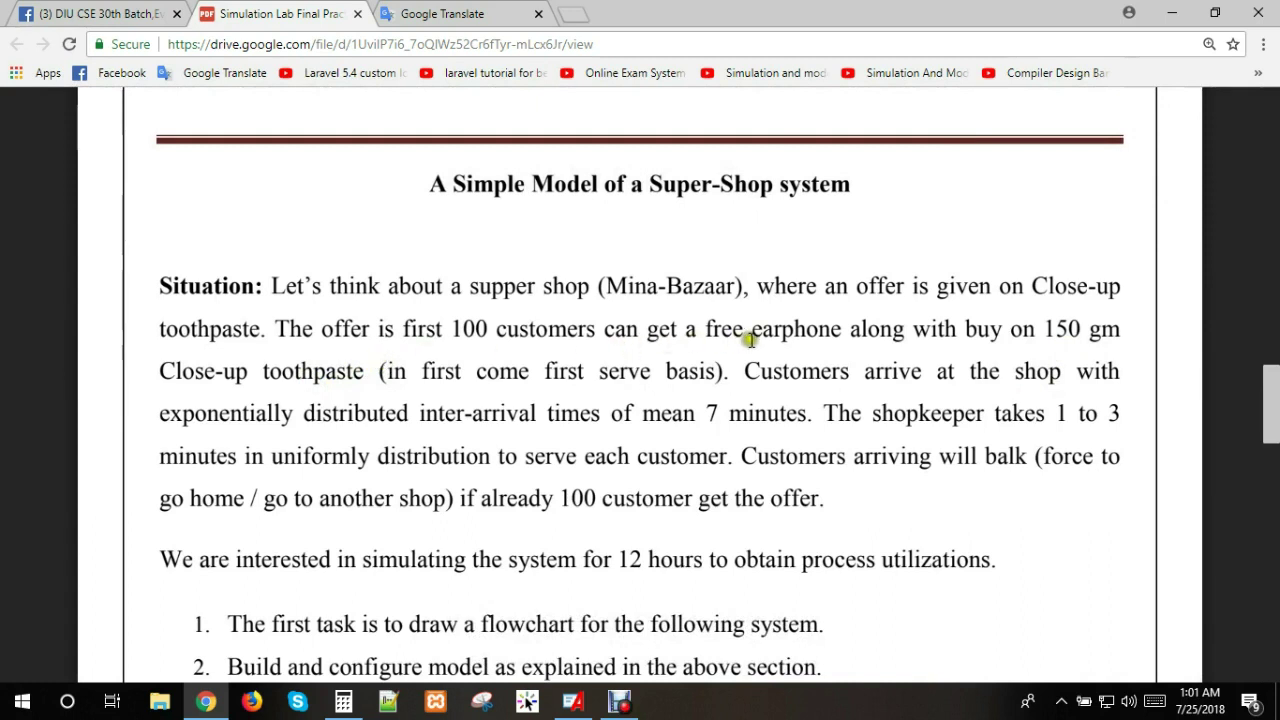
double_click(820, 333)
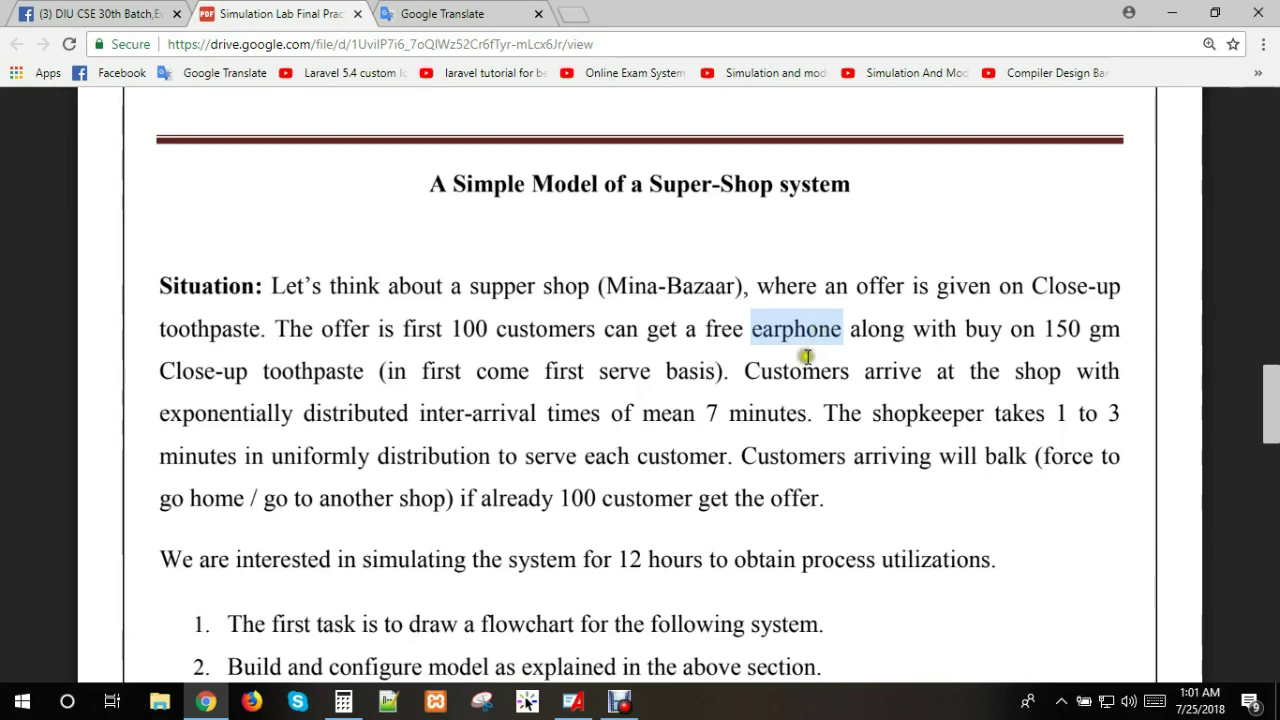
left_click(765, 389)
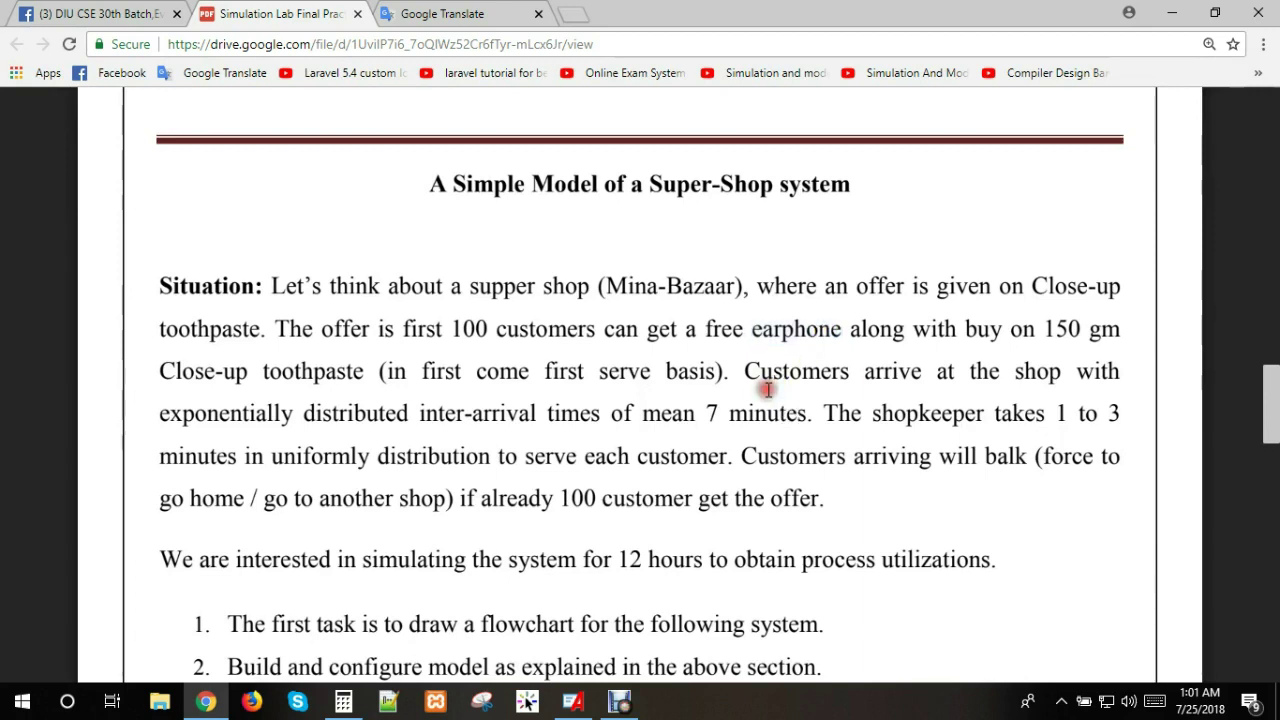
double_click(802, 332)
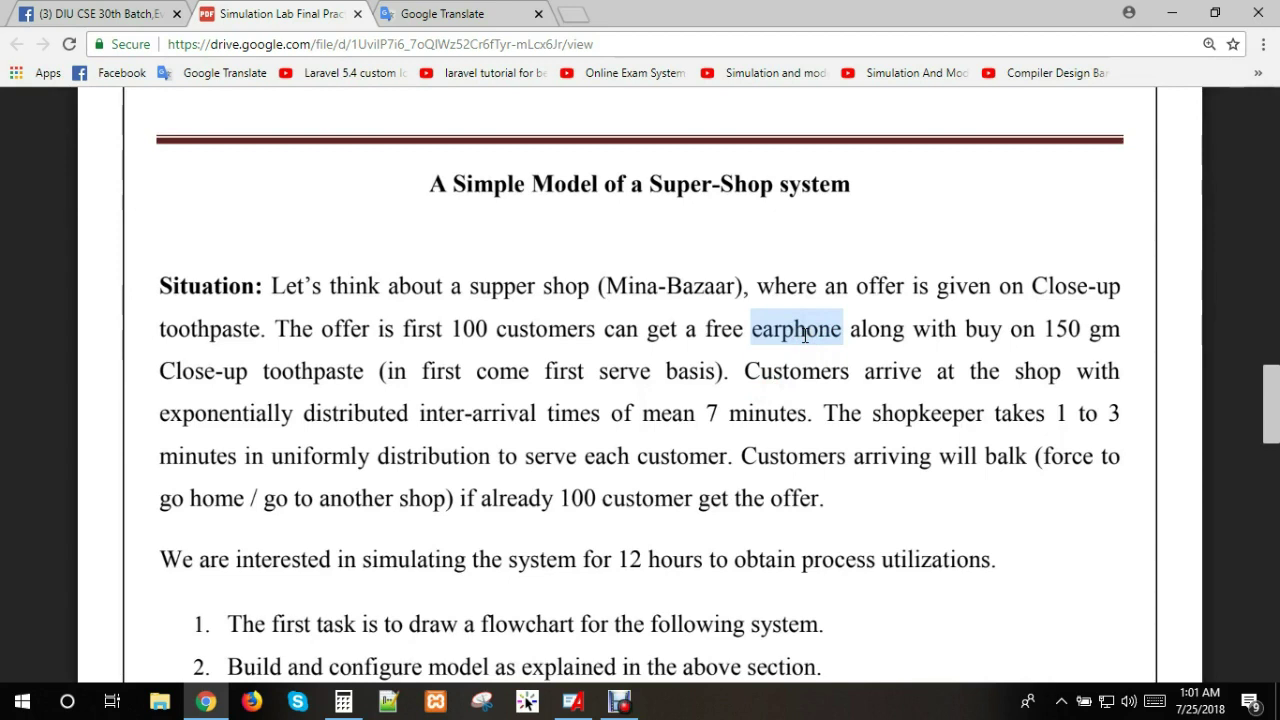
left_click(558, 331)
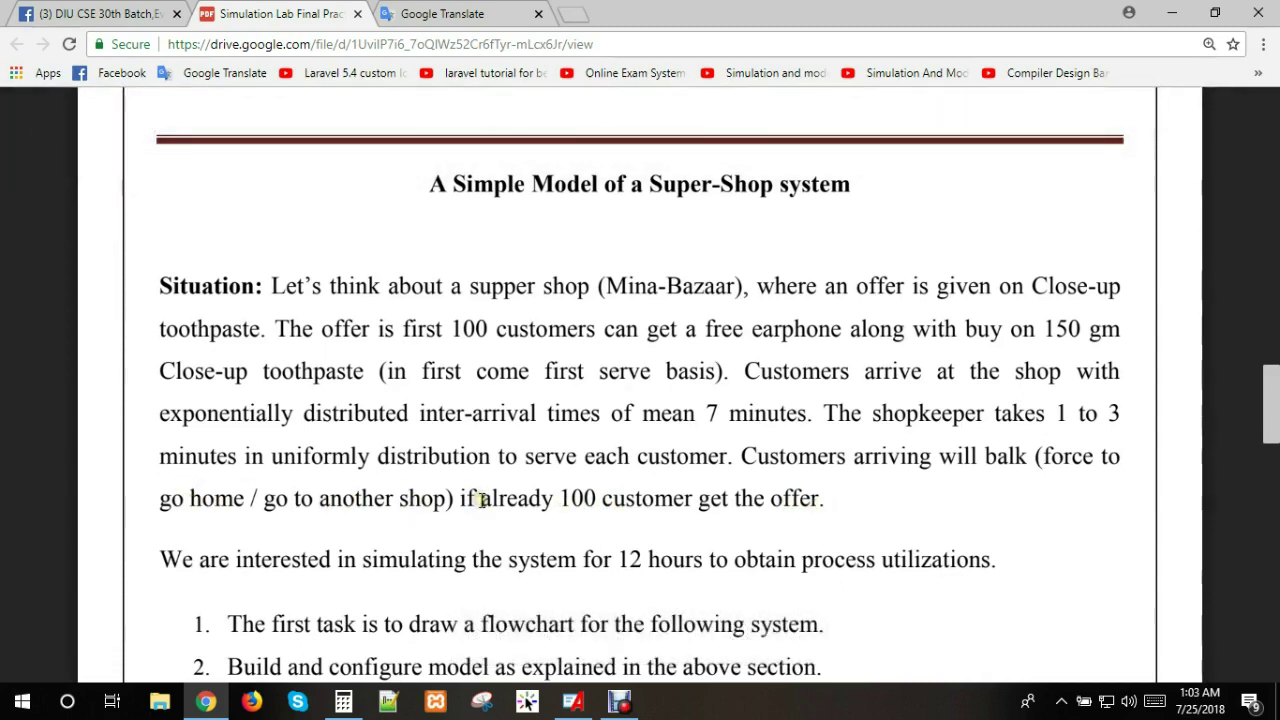
Step: Scroll the PDF down until tasks 3 and 4 are visible
scroll(481, 500, "down", 1)
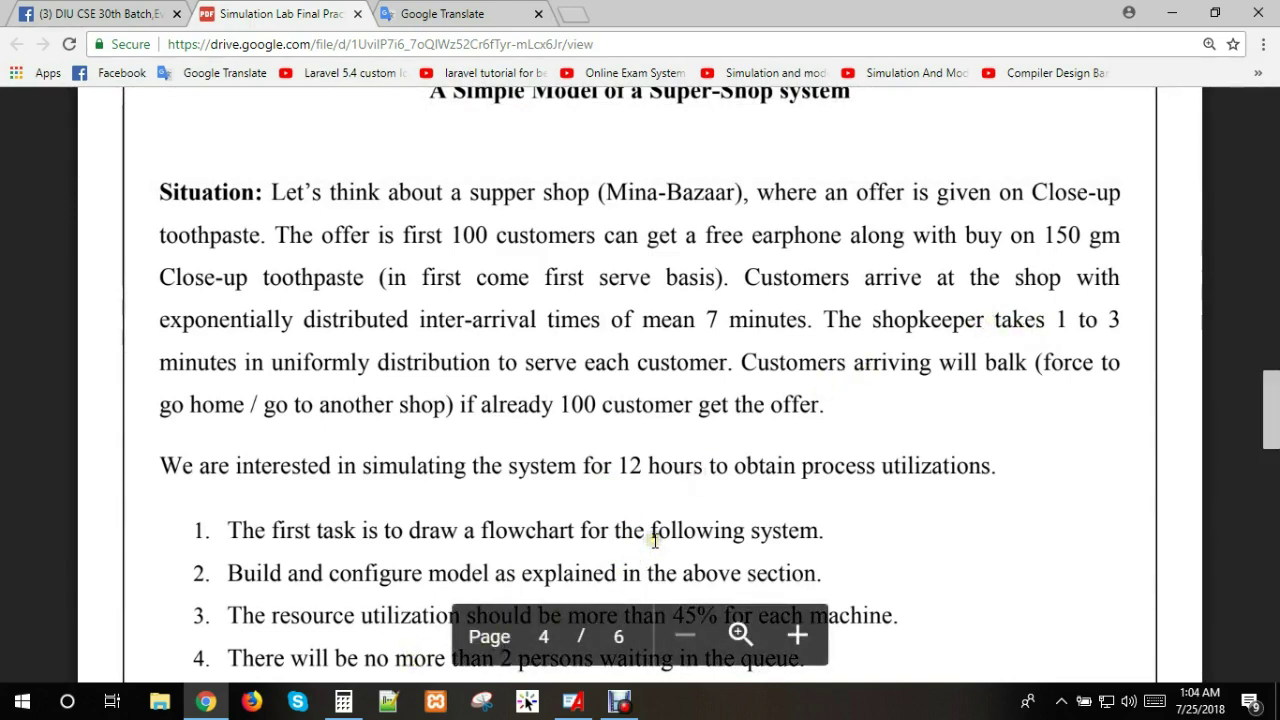
Step: In Arena, close the Entities report and place a Create module on the canvas
left_click(573, 701)
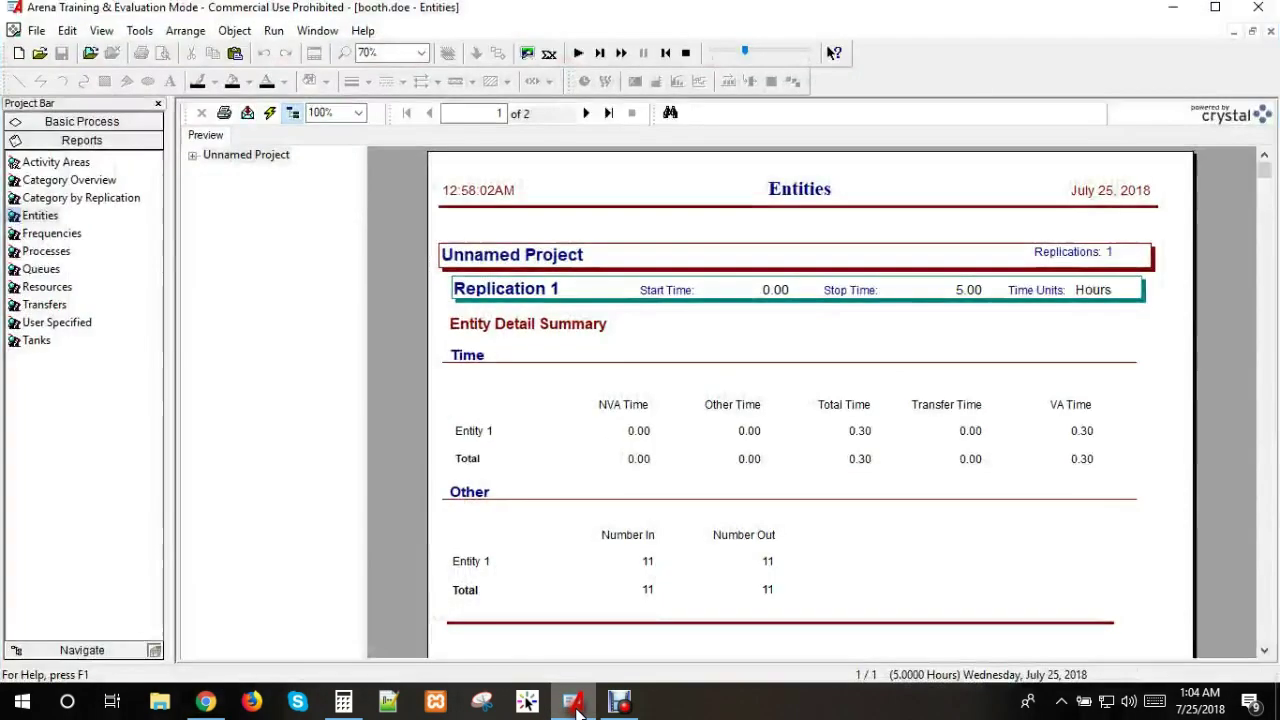
left_click(1270, 31)
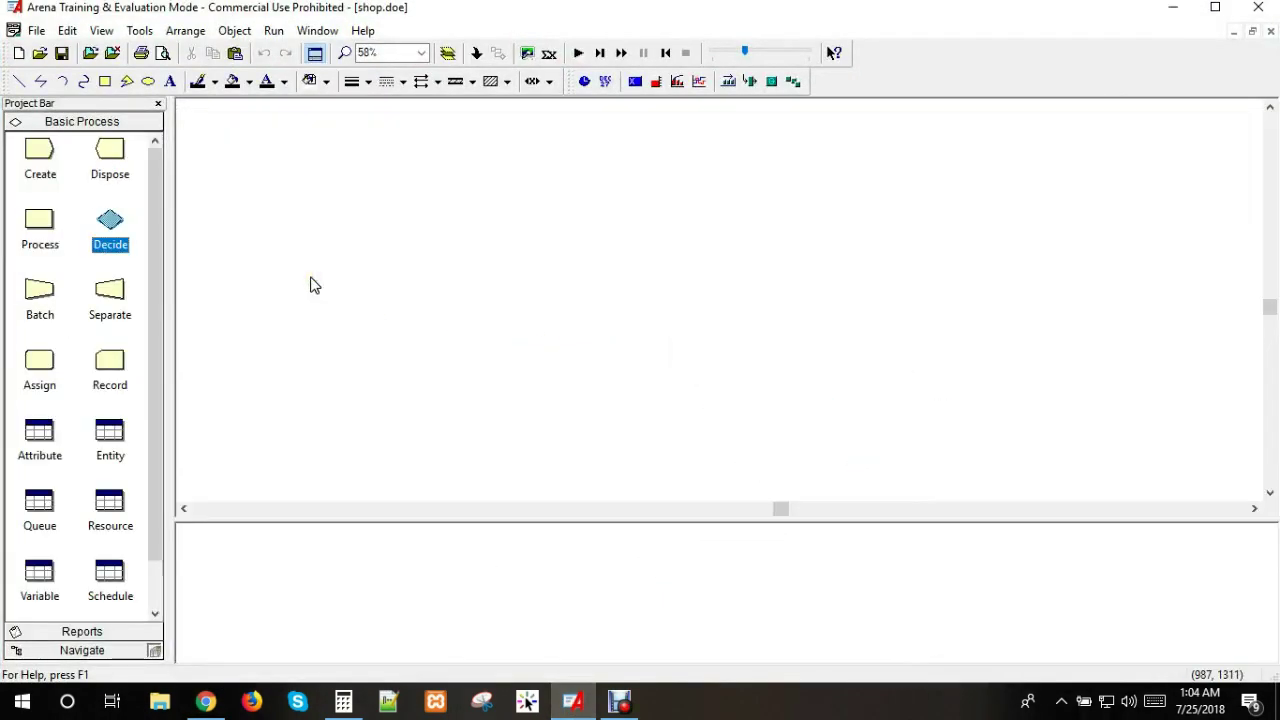
left_click_drag(40, 155, 299, 213)
left_click(321, 218)
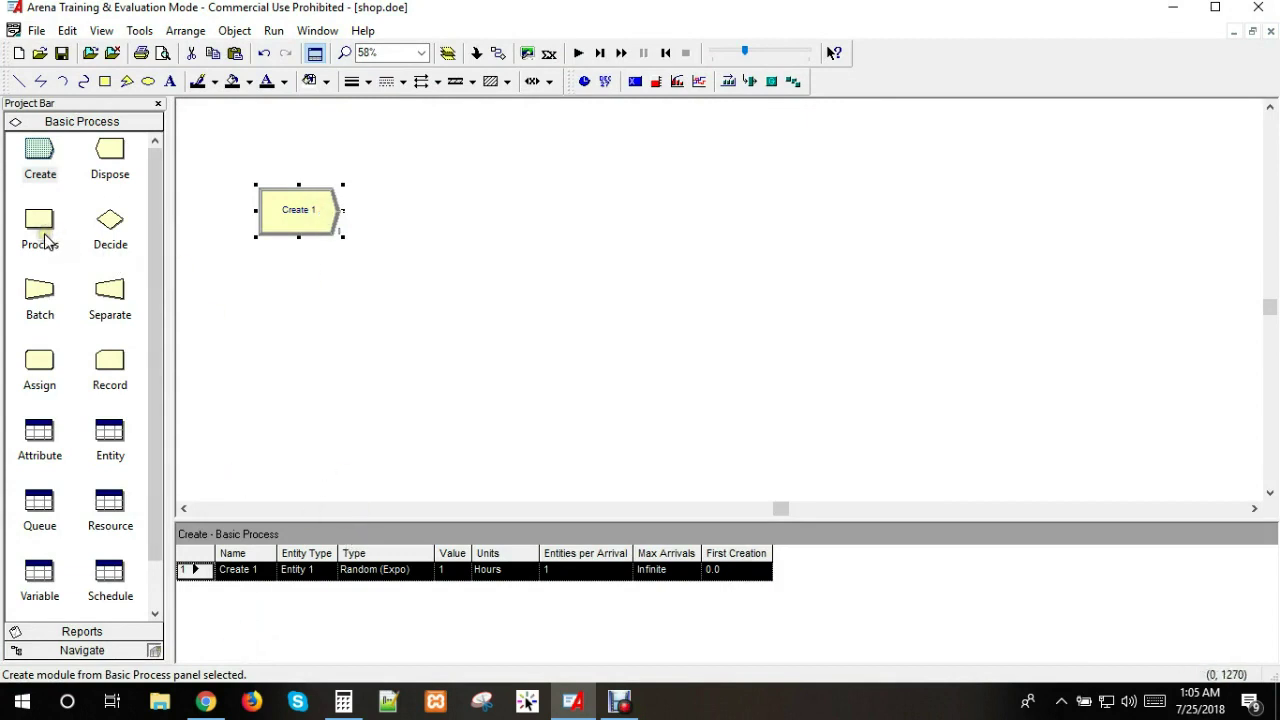
Step: Add a Process and a Dispose module after Create 1 and space them out in a chain
left_click_drag(38, 226, 528, 222)
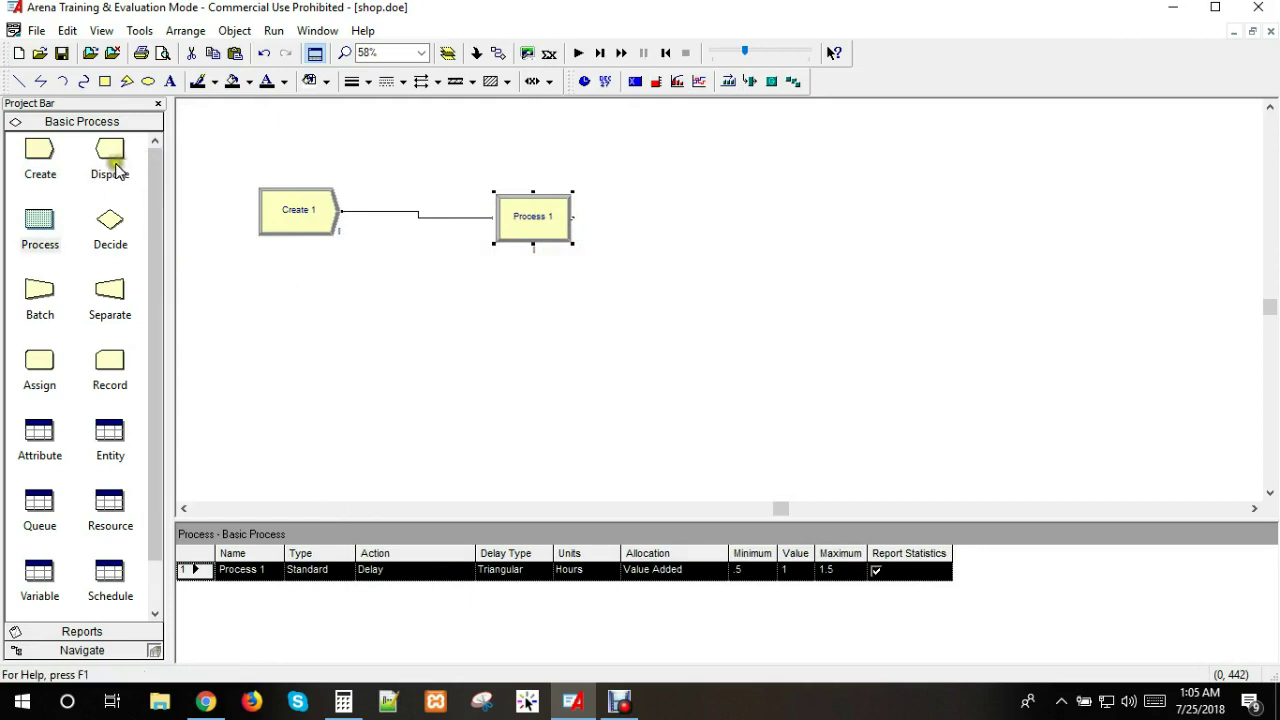
left_click_drag(112, 168, 815, 218)
left_click_drag(568, 227, 677, 234)
left_click_drag(831, 224, 912, 220)
left_click_drag(660, 216, 638, 209)
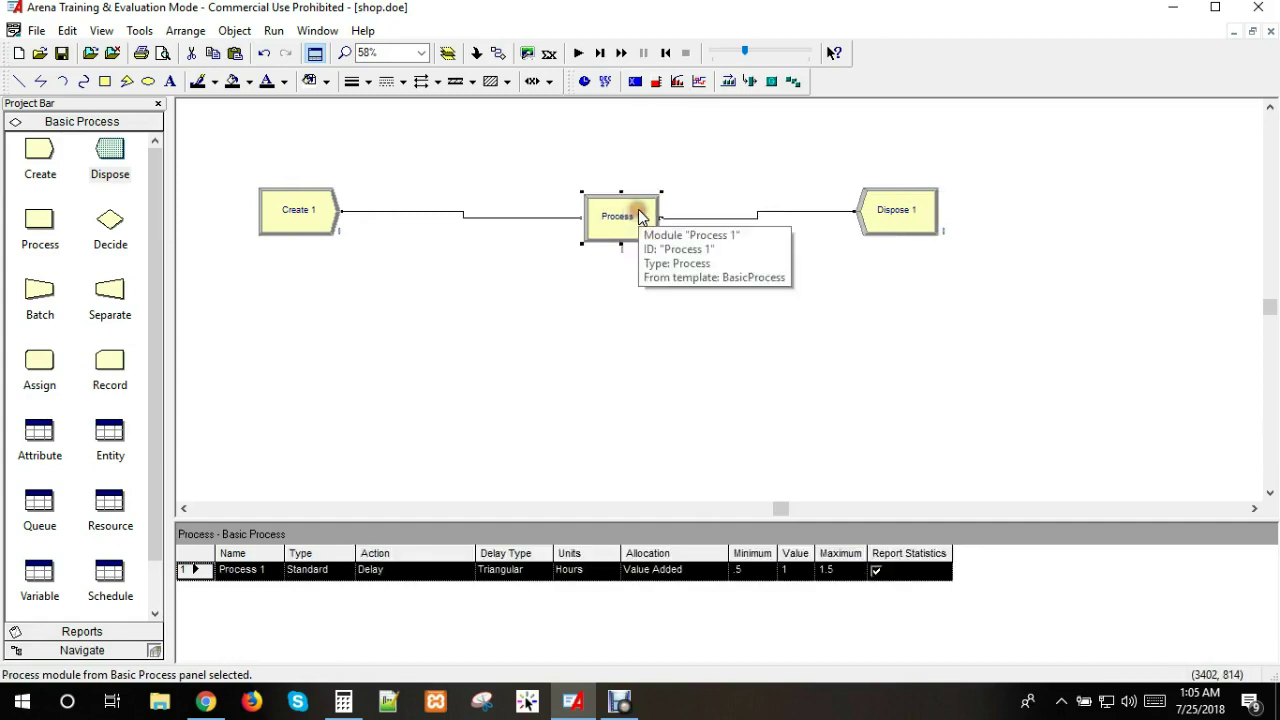
left_click(205, 701)
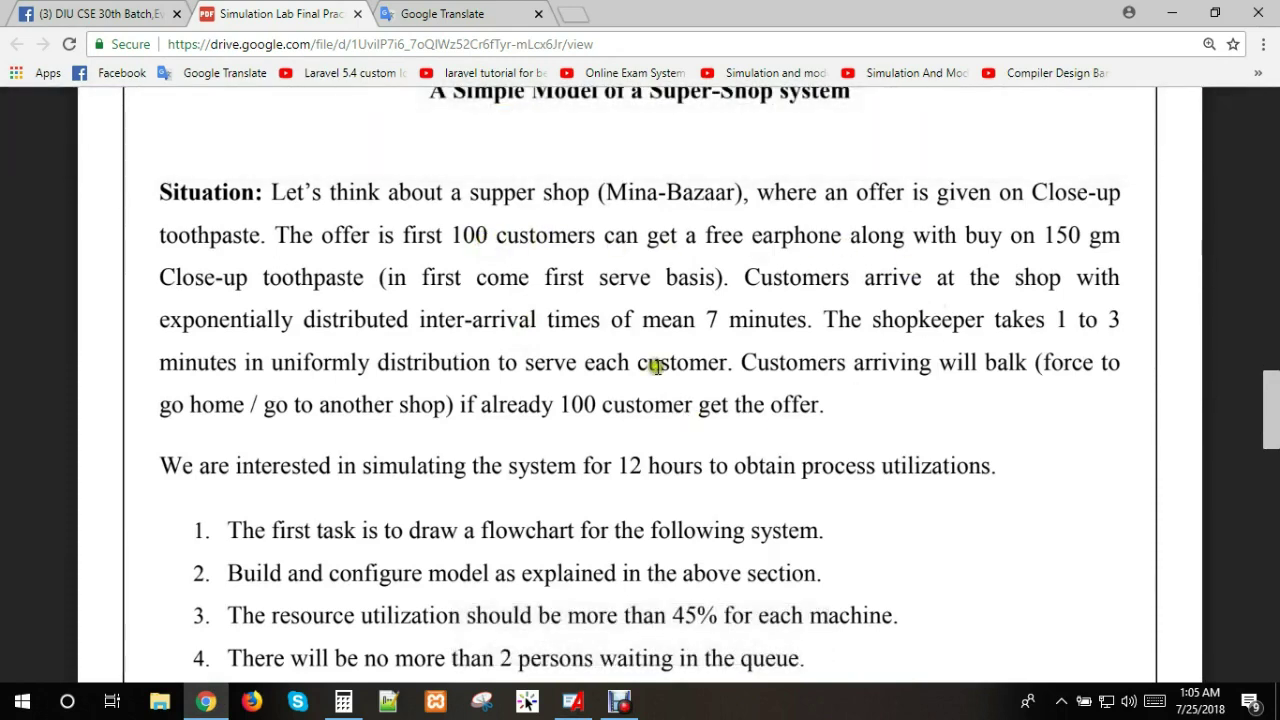
Step: Line up Create 1, Process 1 and Dispose 1 in a row with room between them
left_click(573, 701)
left_click_drag(629, 212, 629, 192)
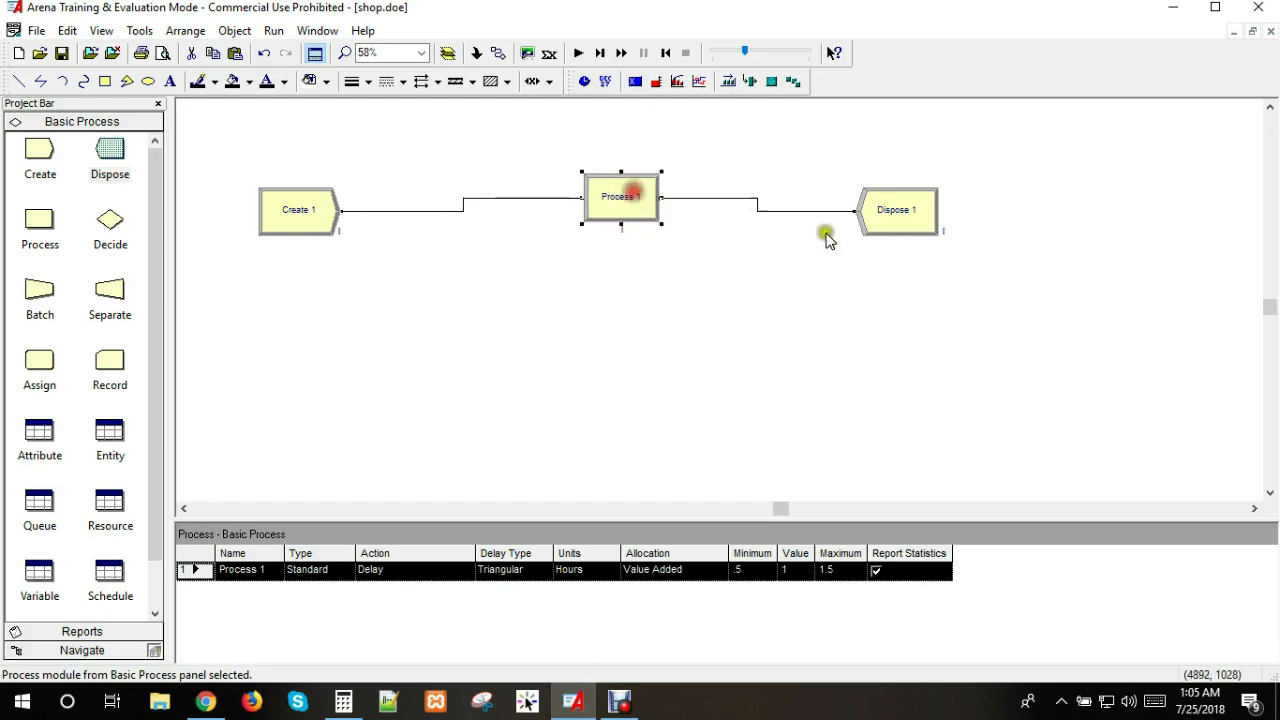
left_click_drag(895, 216, 923, 205)
mouse_move(313, 209)
left_mouse_down()
mouse_move(313, 190)
mouse_move(313, 211)
left_mouse_up()
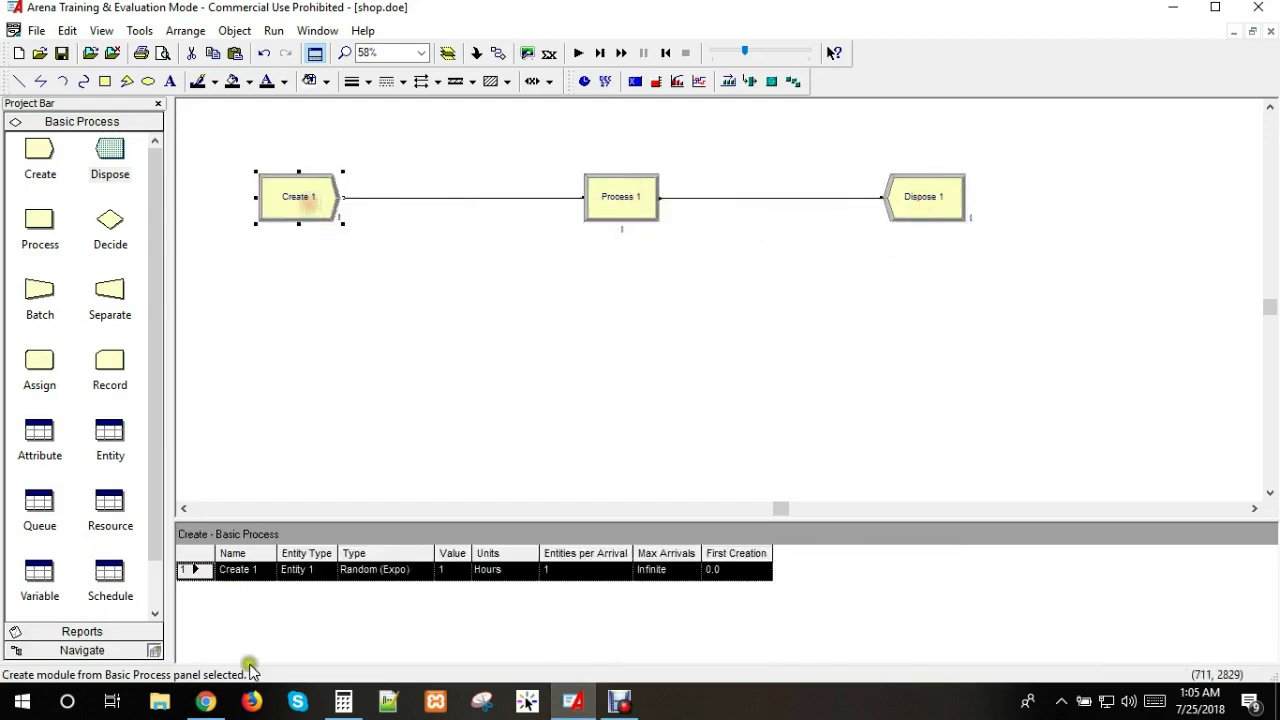
left_click(205, 702)
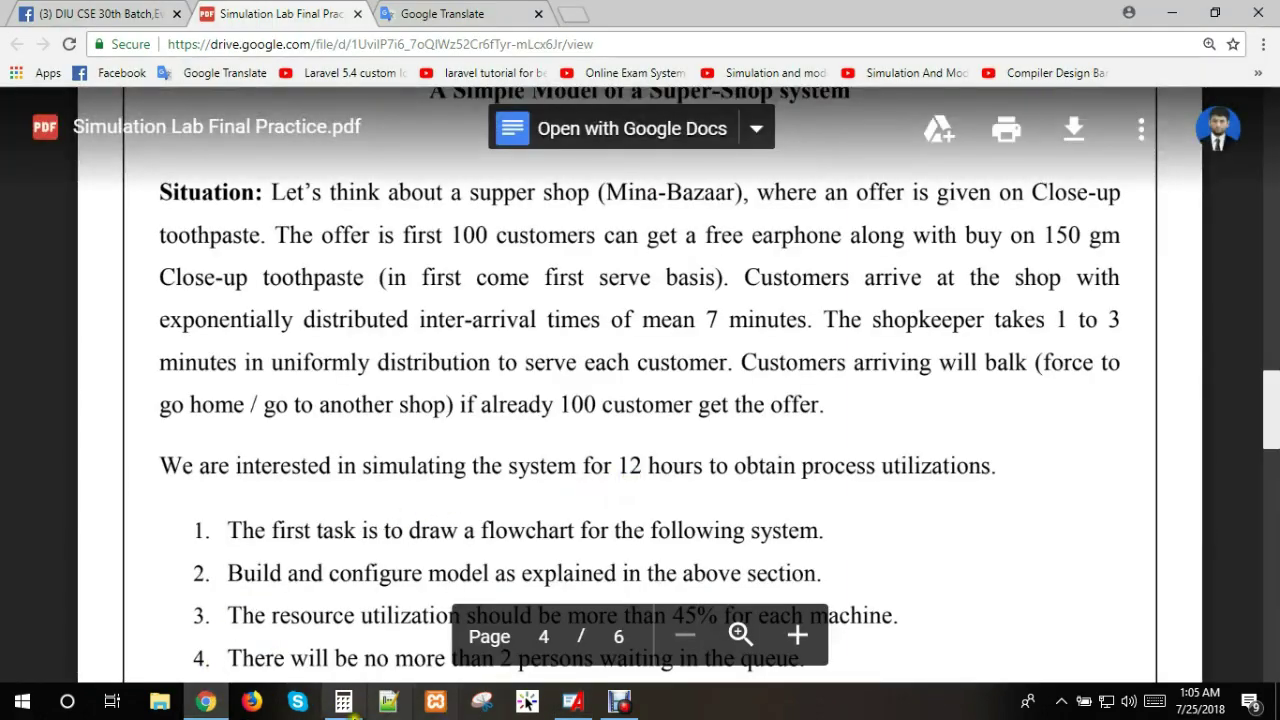
left_click(573, 702)
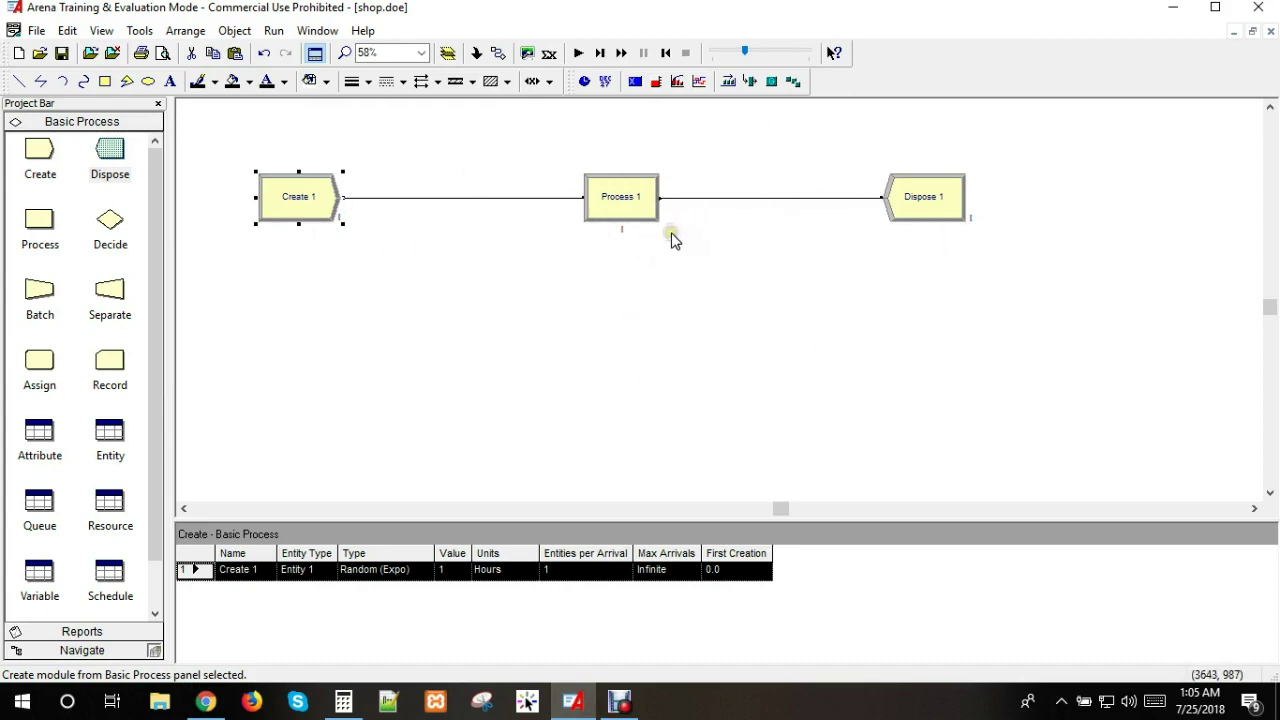
left_click(322, 200)
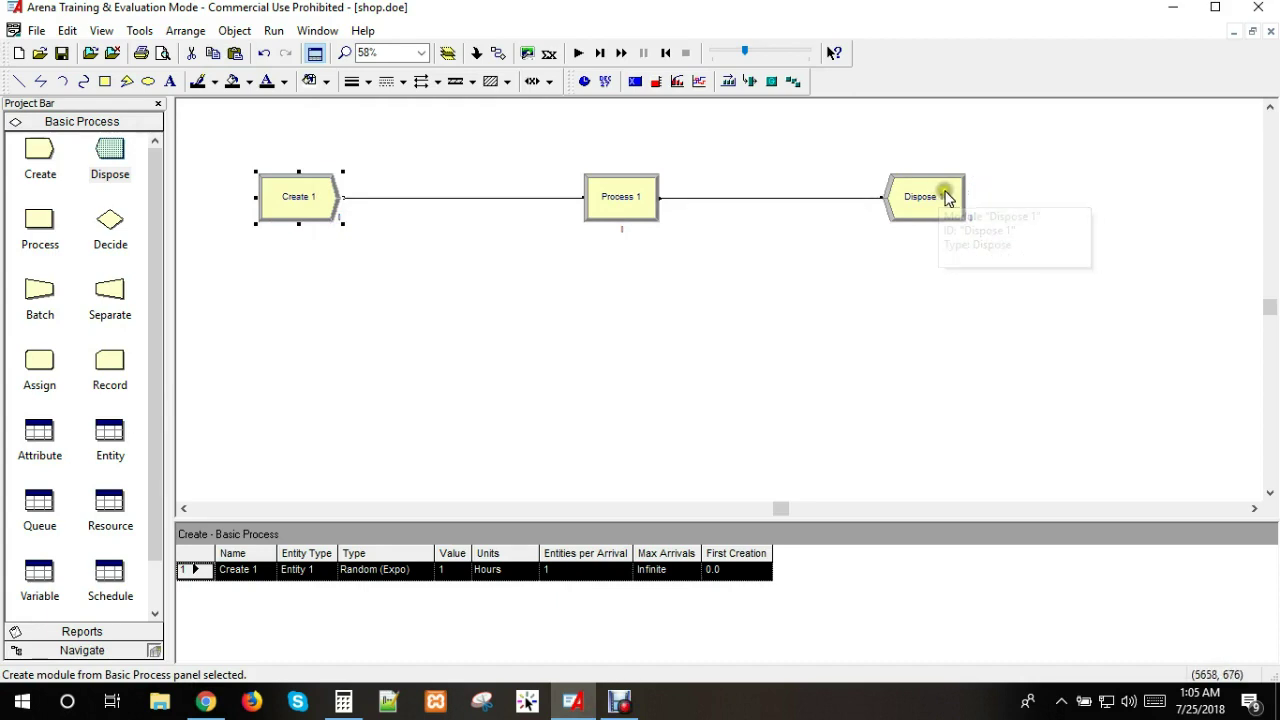
left_click_drag(947, 197, 988, 196)
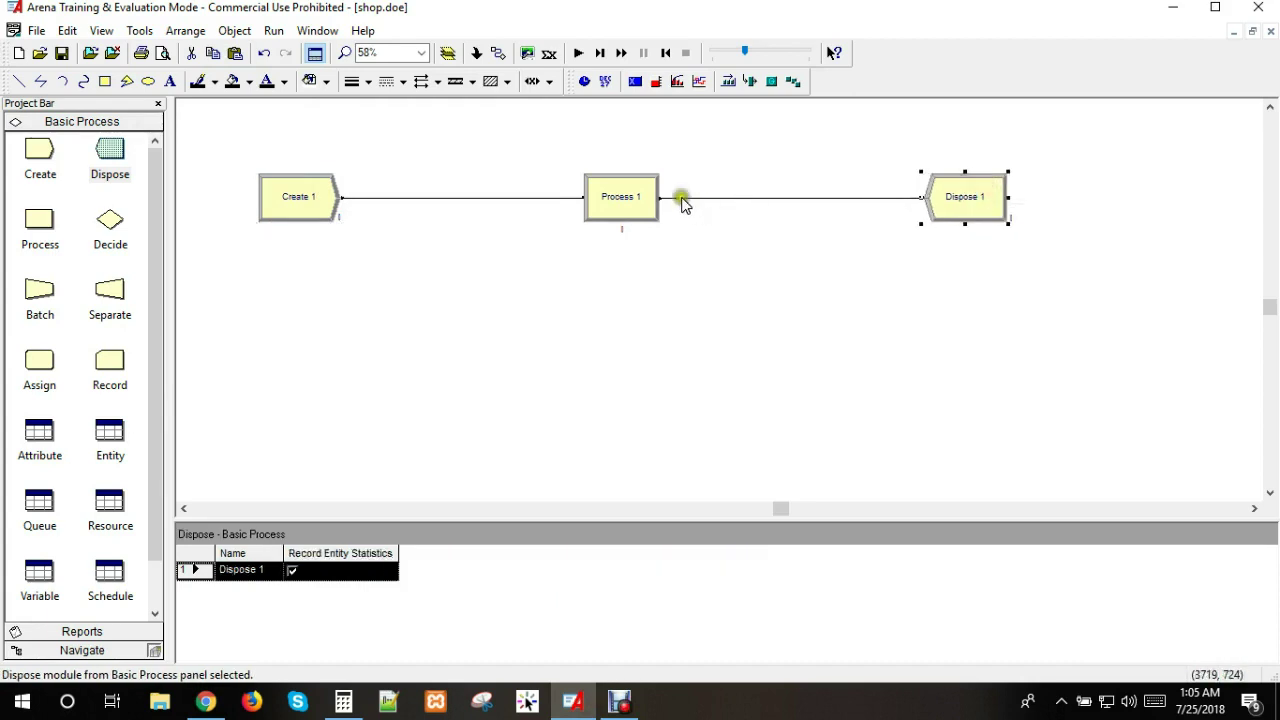
left_click_drag(634, 197, 667, 199)
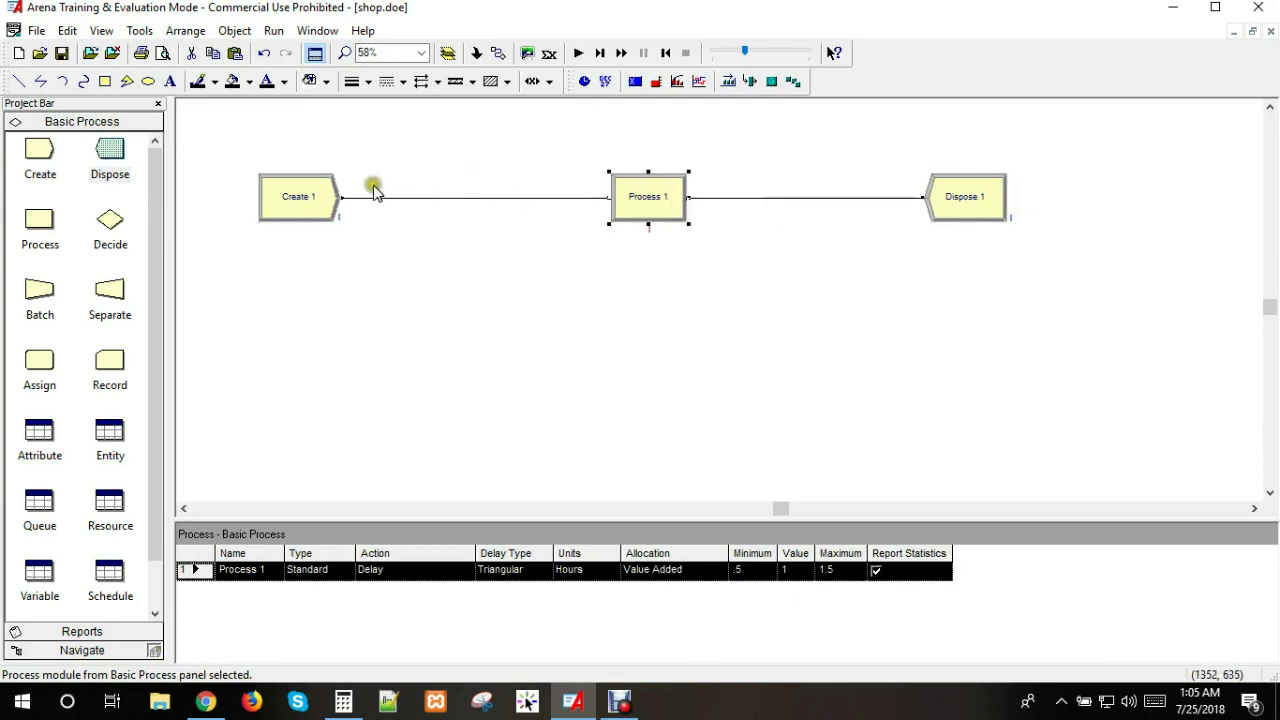
left_click_drag(309, 194, 290, 209)
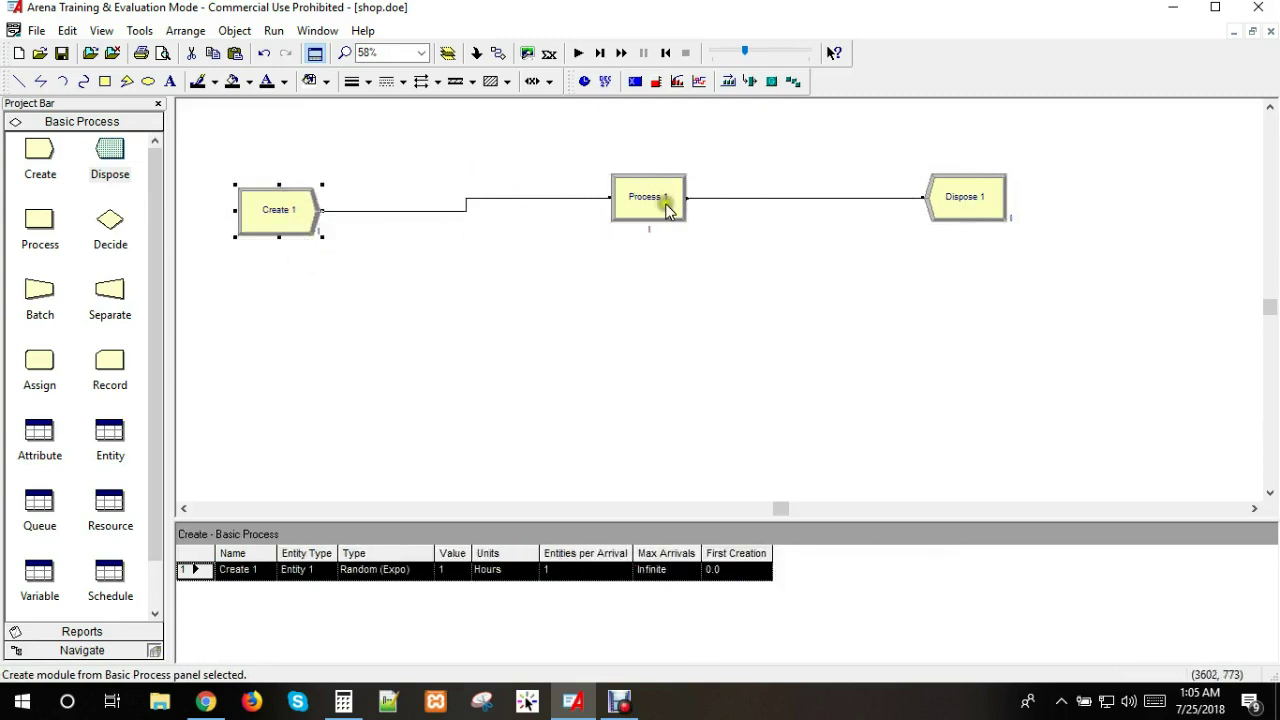
left_click_drag(668, 210, 681, 207)
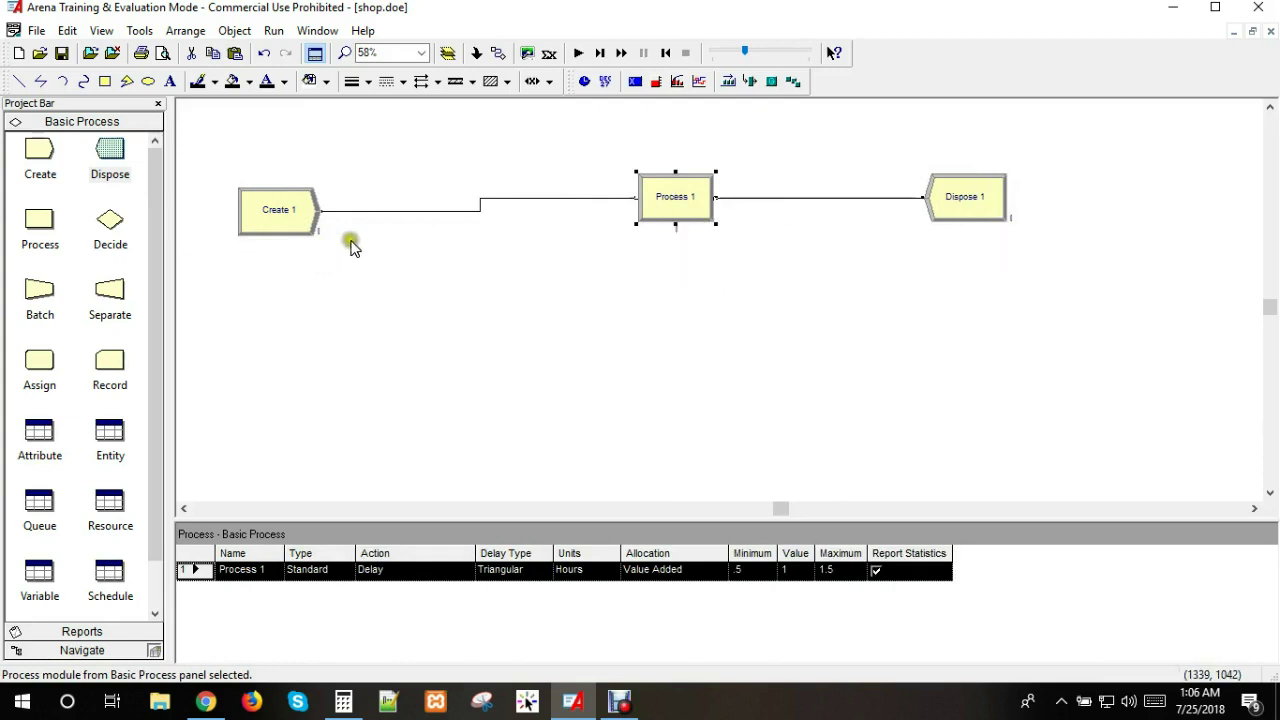
Step: Delete the Create 1–Process 1 connector and insert a Decide module between them
left_click(373, 215)
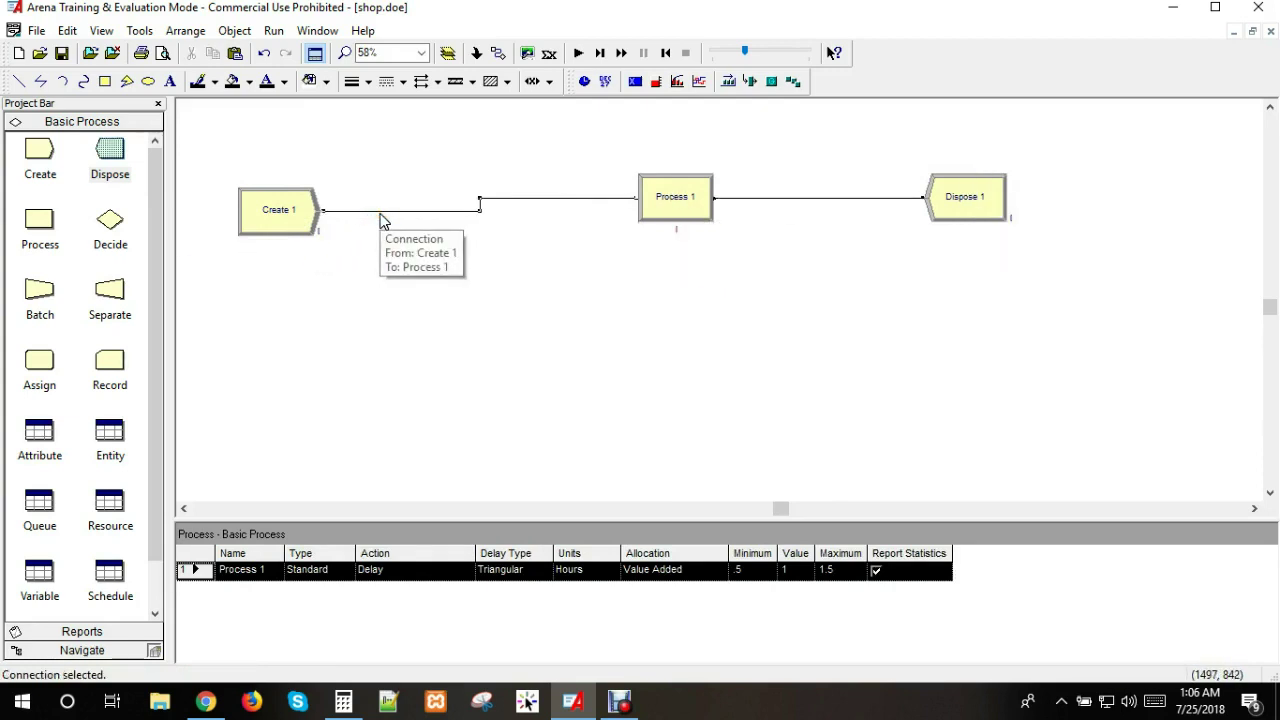
key("Delete")
left_click_drag(110, 222, 416, 200)
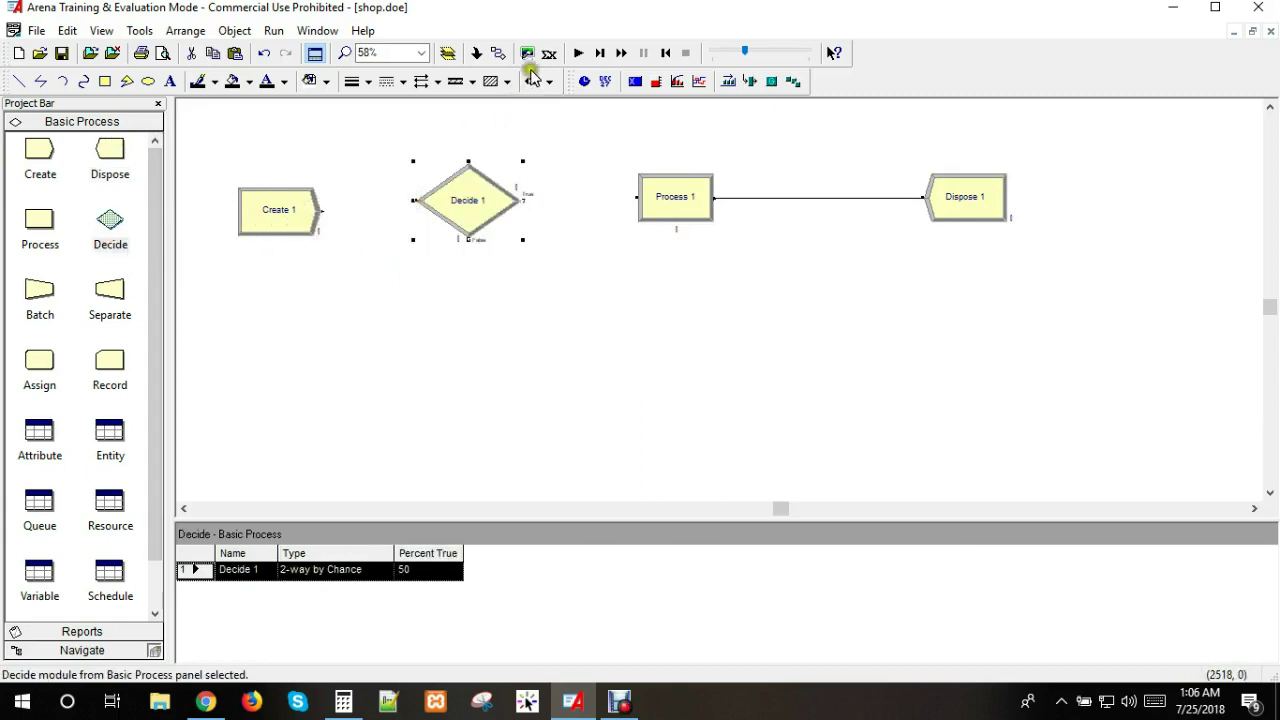
Step: Connect Create 1 to Decide 1, and Decide 1's True exit to Process 1
left_click(500, 53)
left_click(323, 210)
left_click(414, 201)
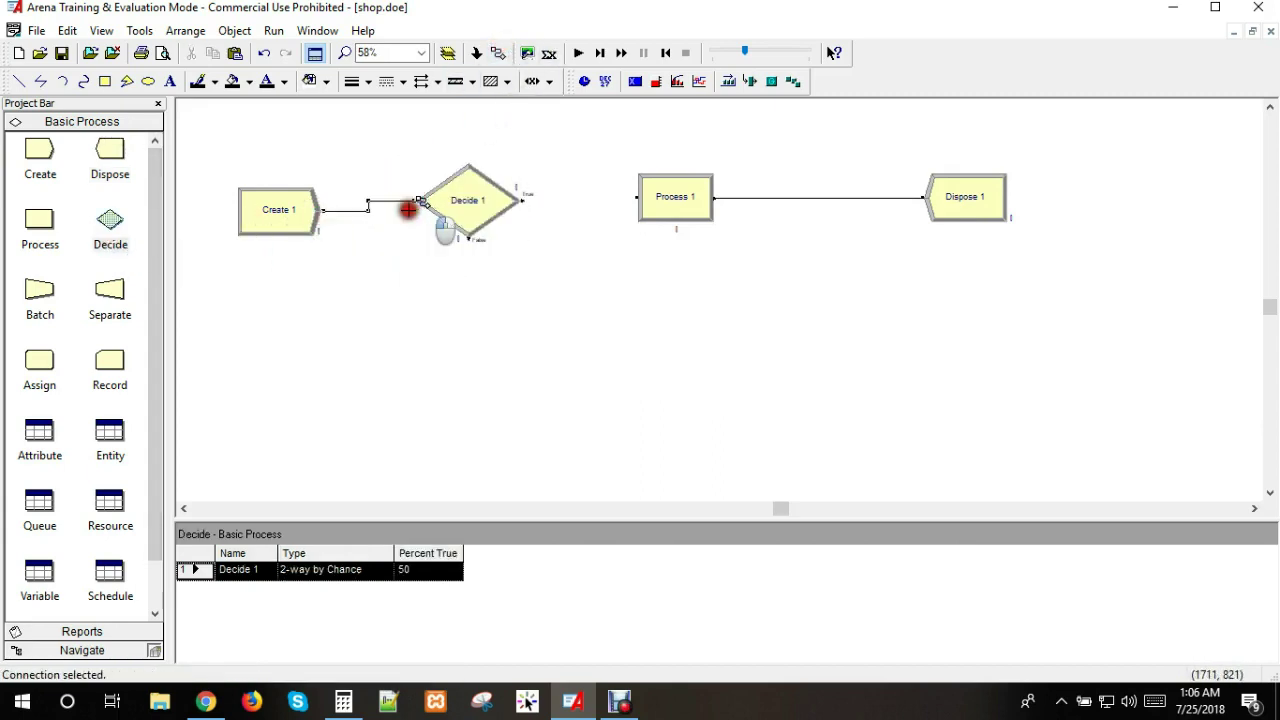
left_click(500, 53)
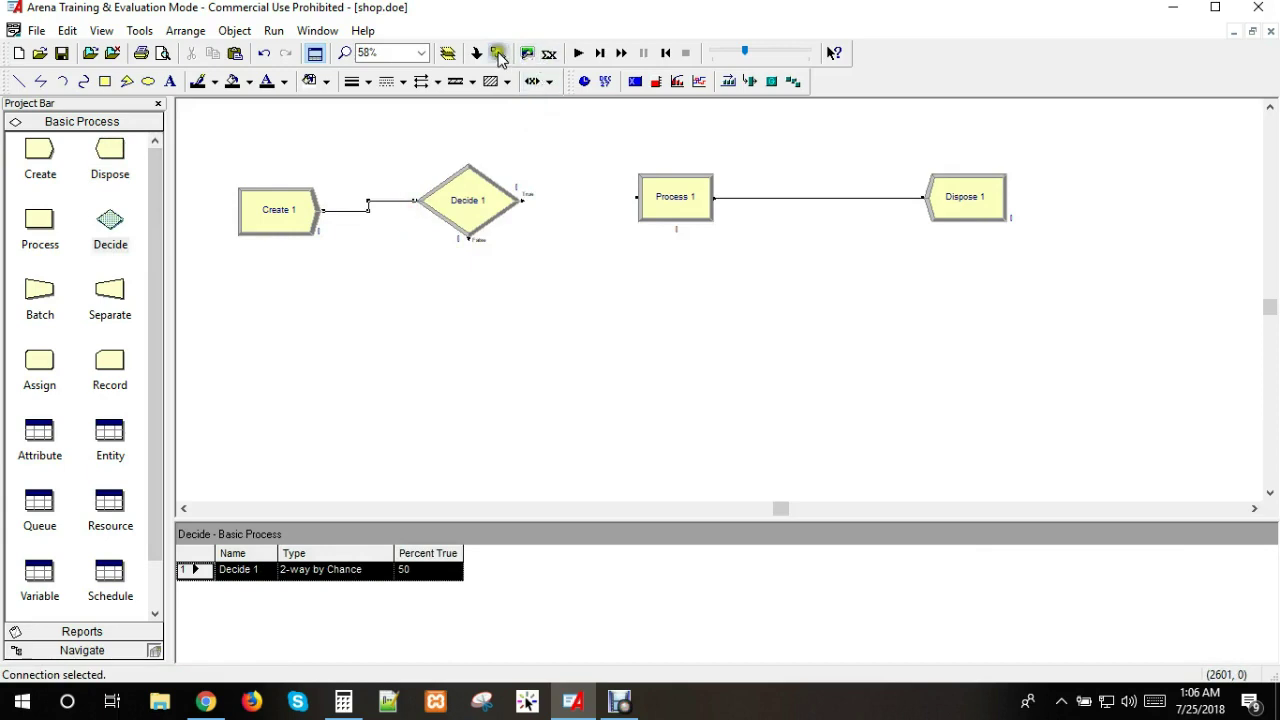
left_click(522, 199)
left_click(636, 197)
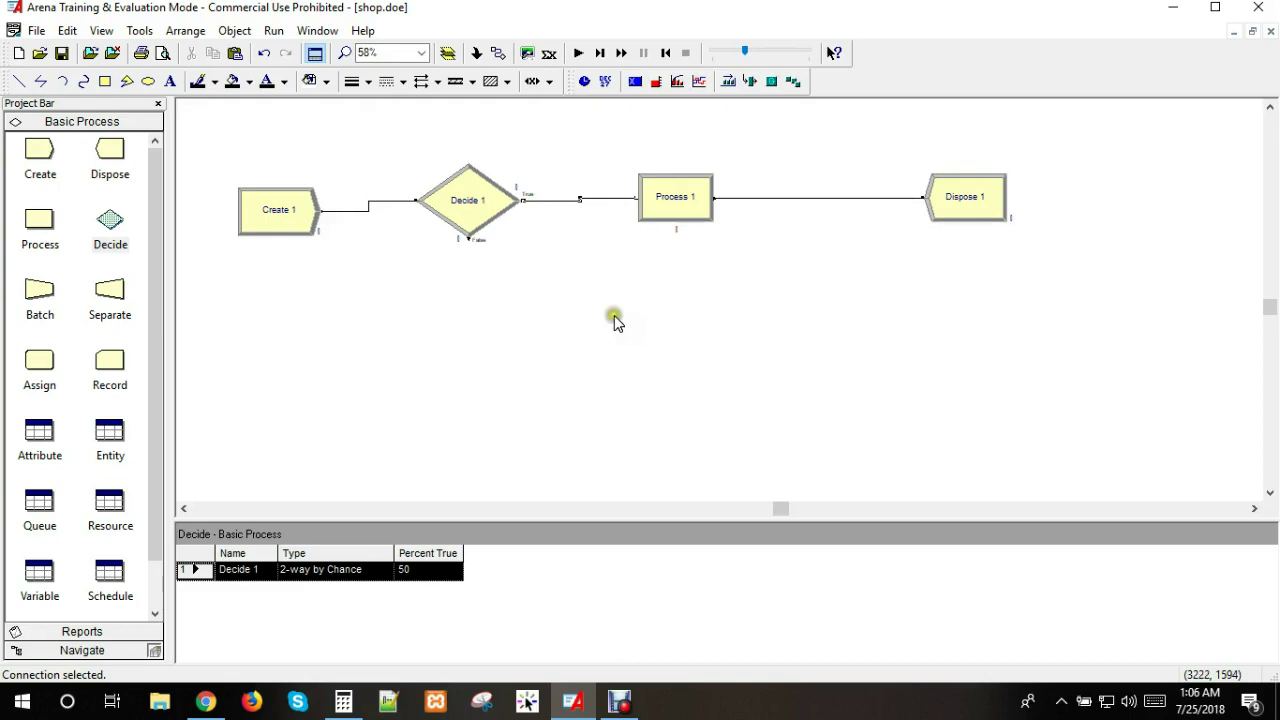
Step: Select Create 1, then nudge Process 1 slightly higher
left_click(286, 210)
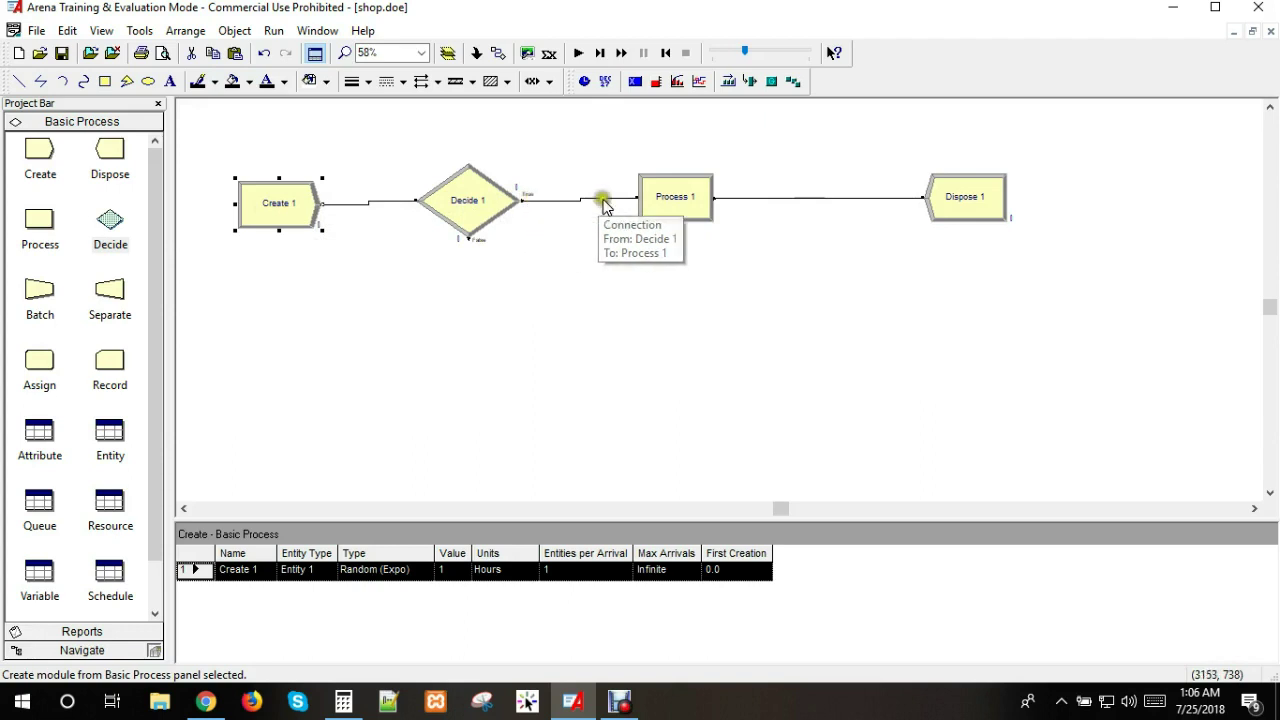
left_click(693, 189)
left_click_drag(693, 189, 690, 186)
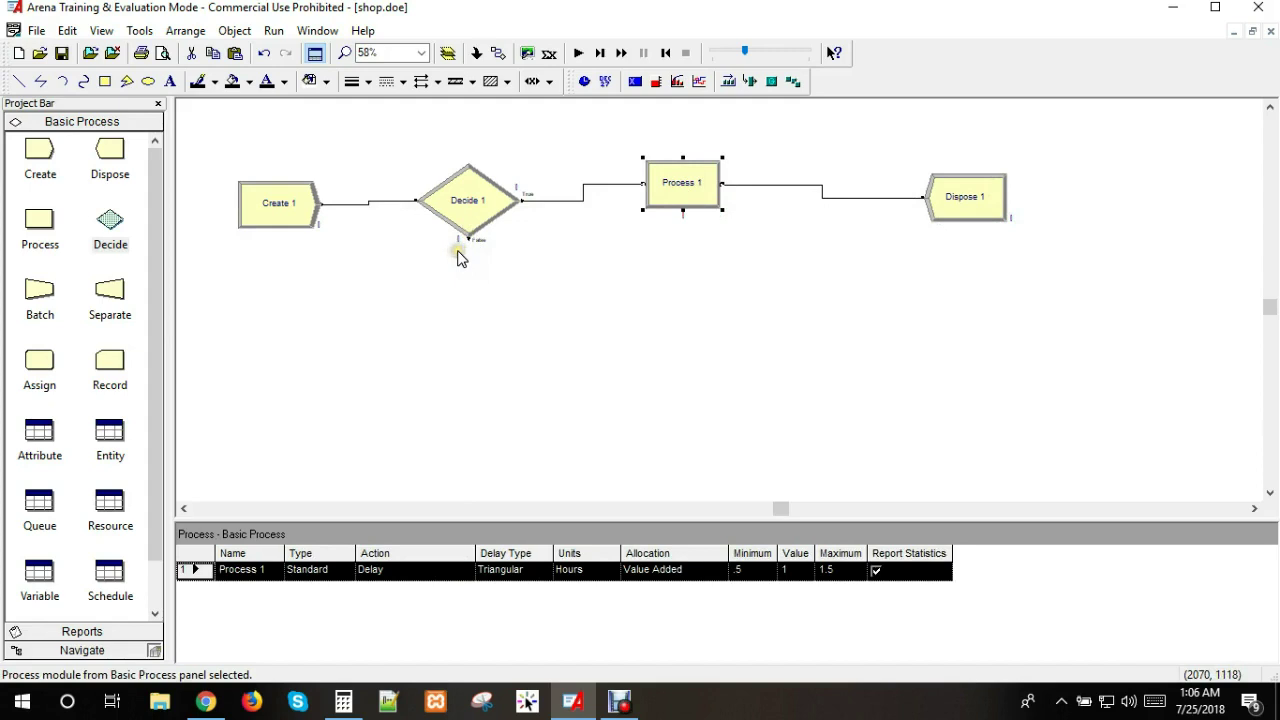
Step: Connect Decide 1's False exit to Dispose 1, then open Create 1 and select its name
left_click(497, 52)
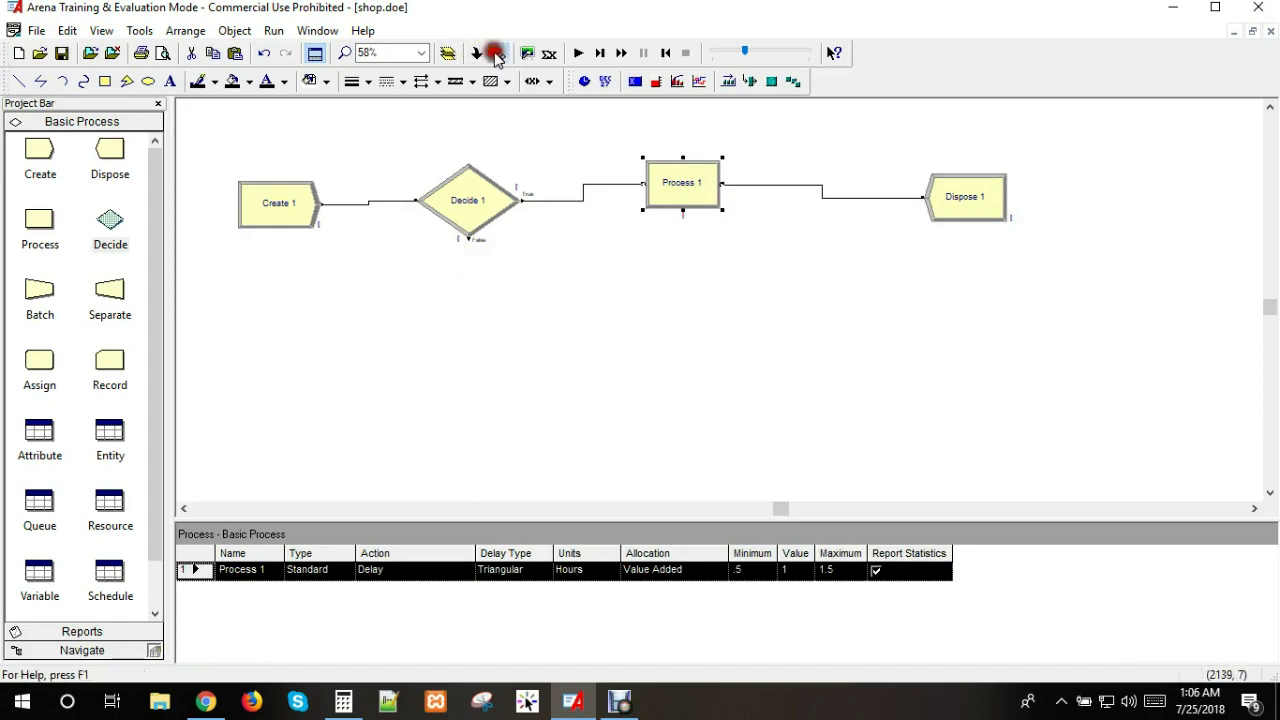
left_click(467, 238)
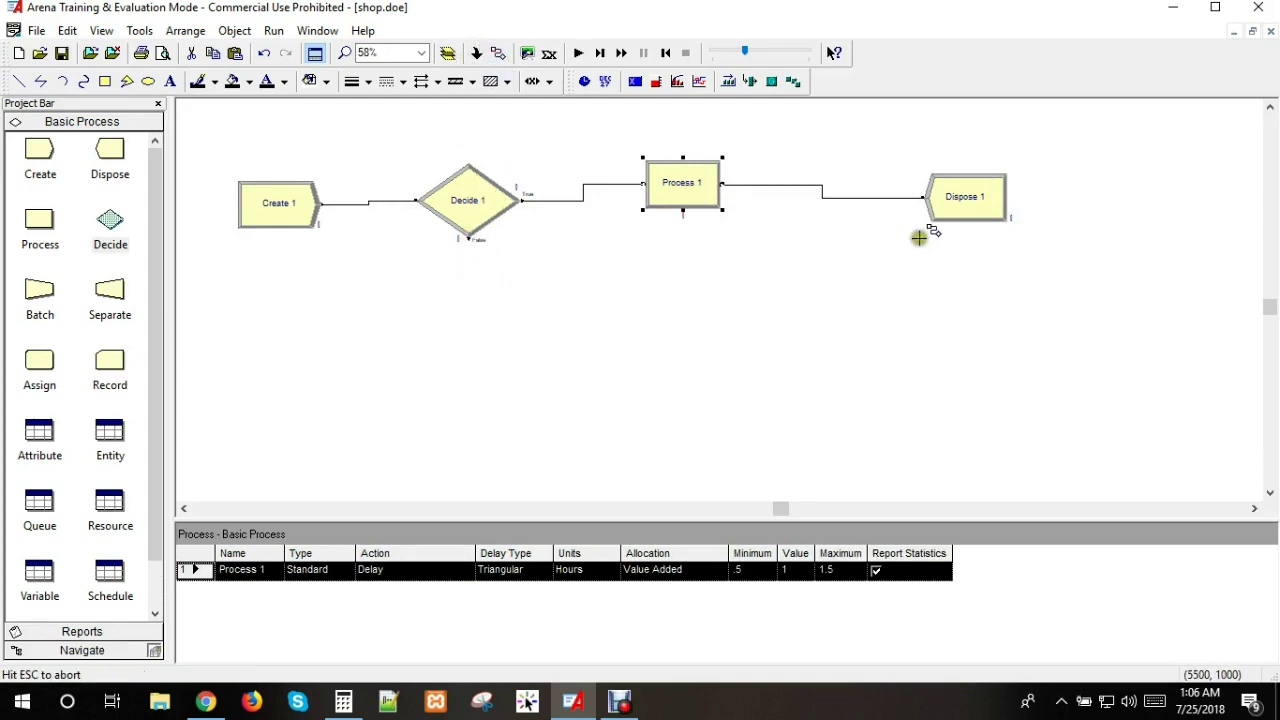
left_click(921, 197)
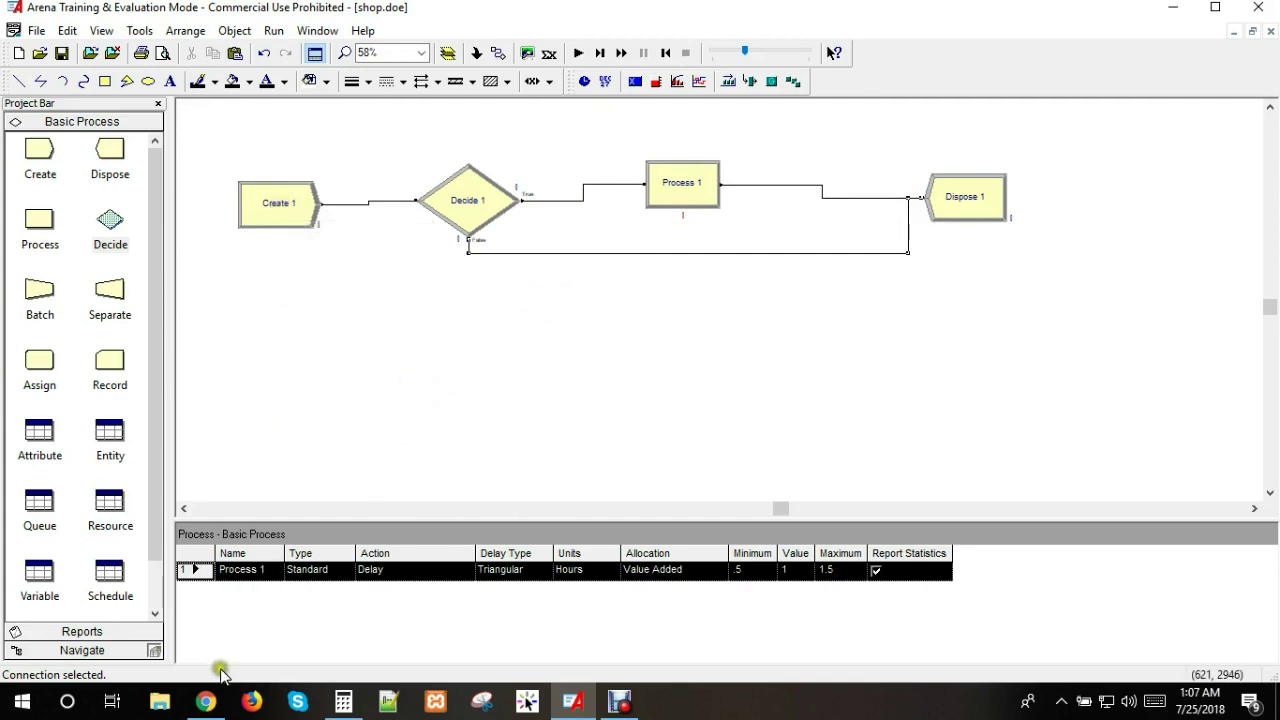
double_click(274, 200)
left_click_drag(488, 291, 515, 306)
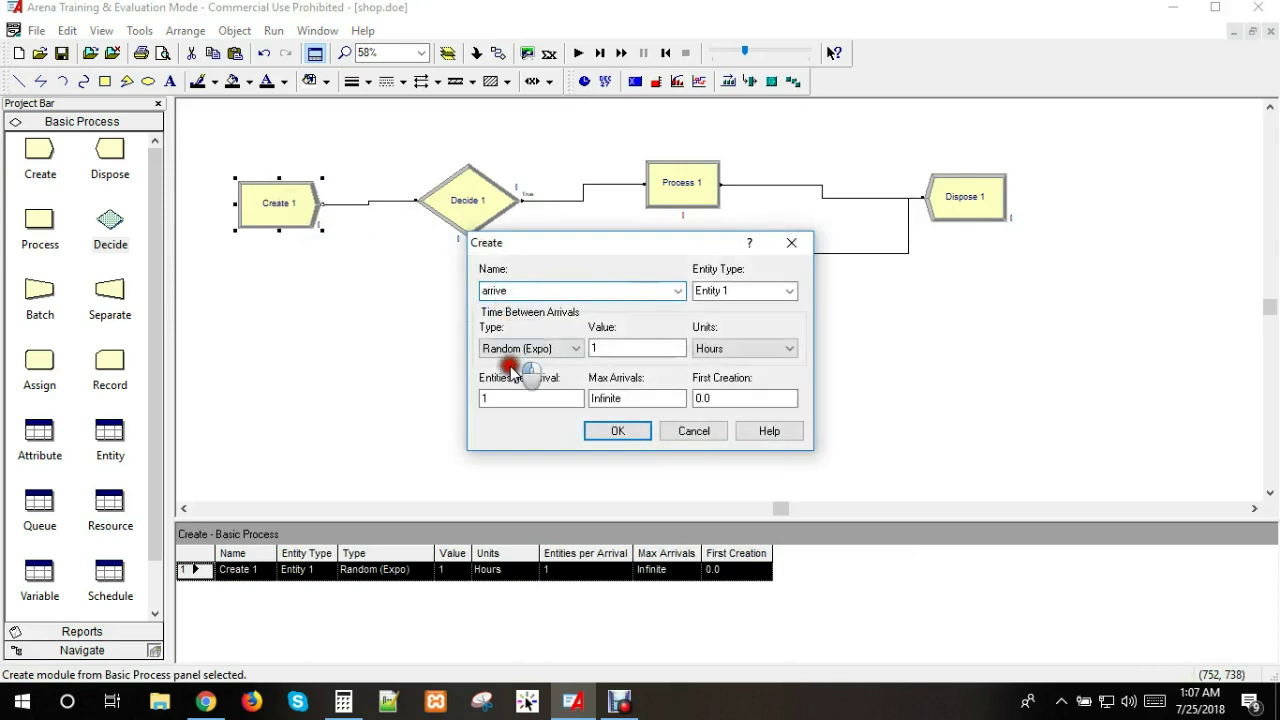
Step: Set Create 'arrive' arrivals to type Expression using EXPO( Mean )
left_click(207, 703)
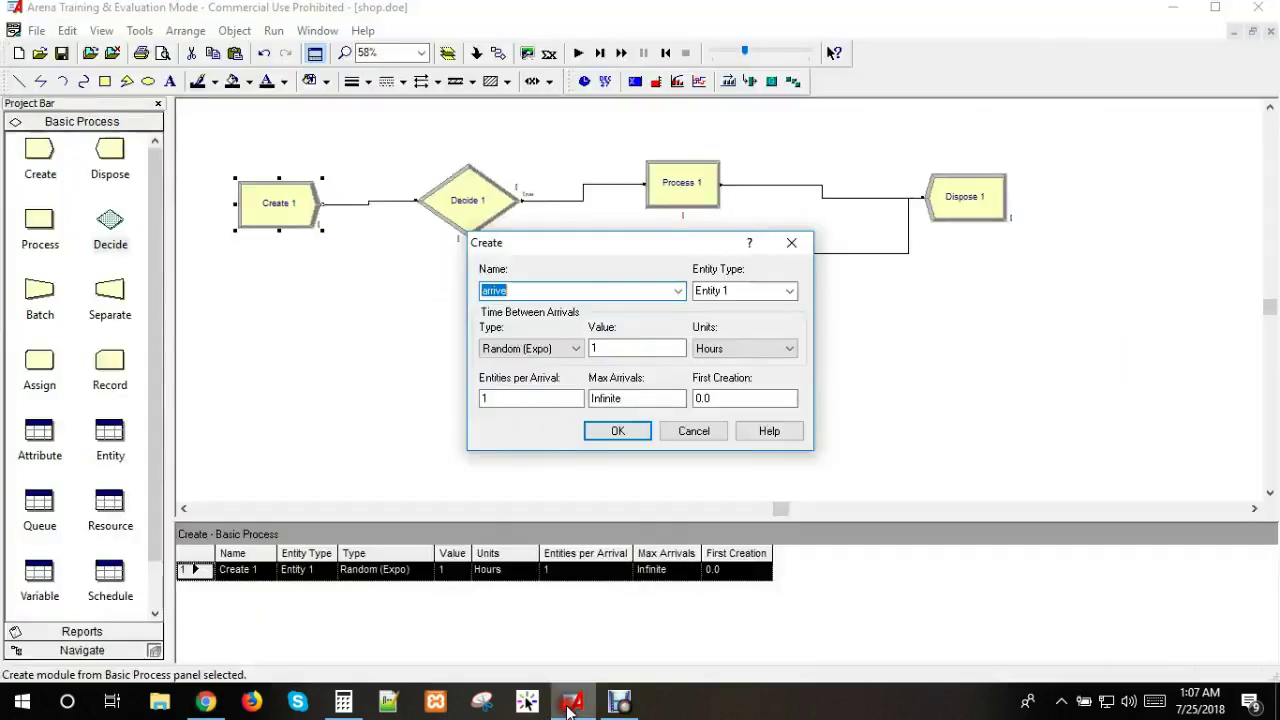
left_click(573, 700)
left_click(543, 348)
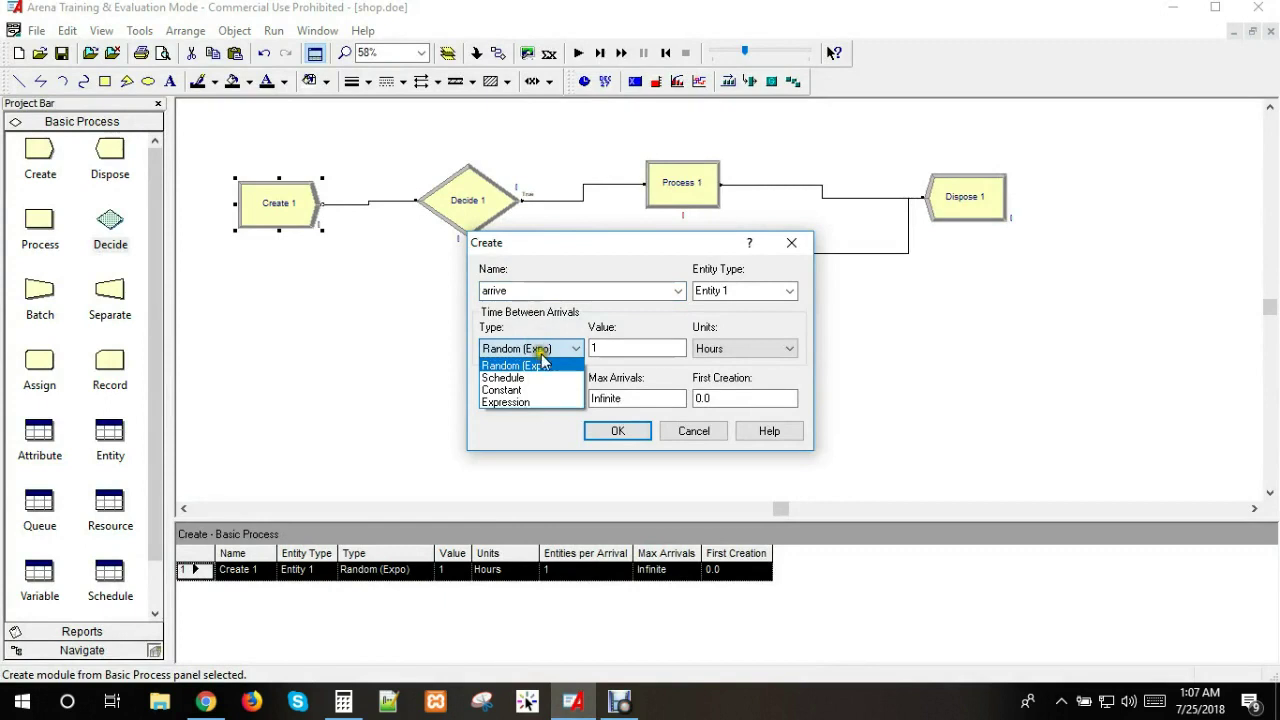
left_click(526, 402)
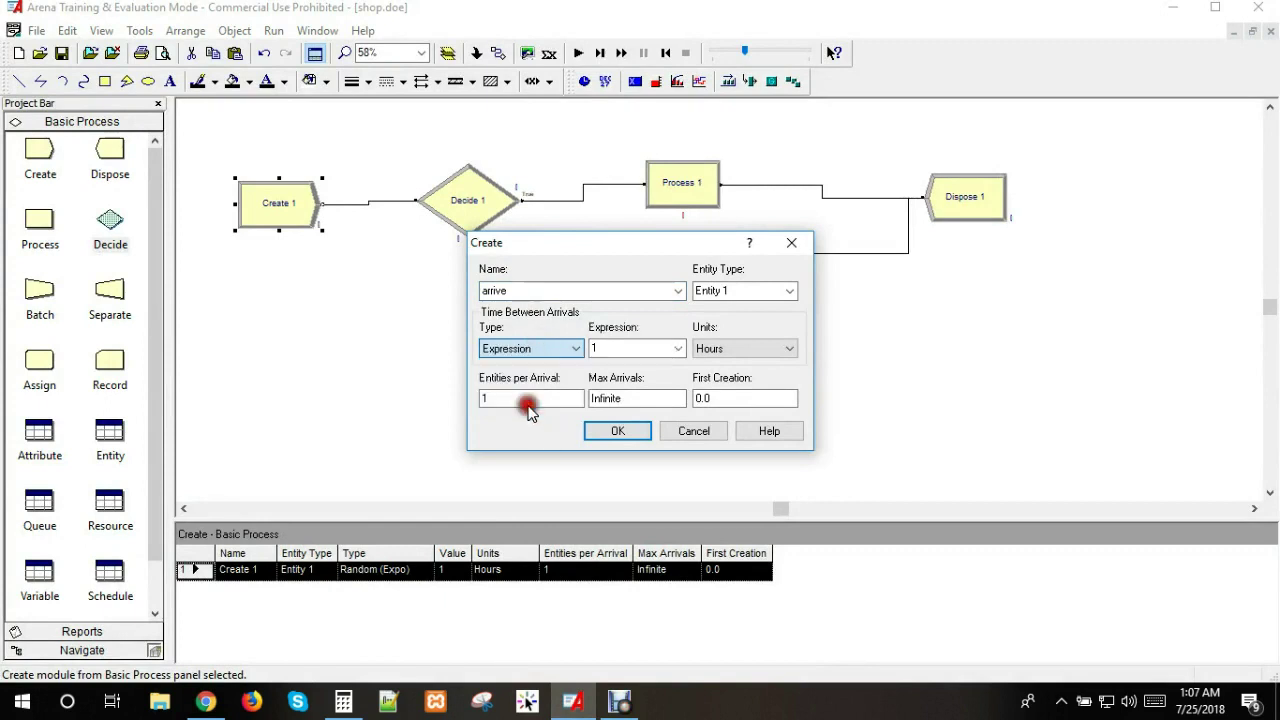
left_click(679, 350)
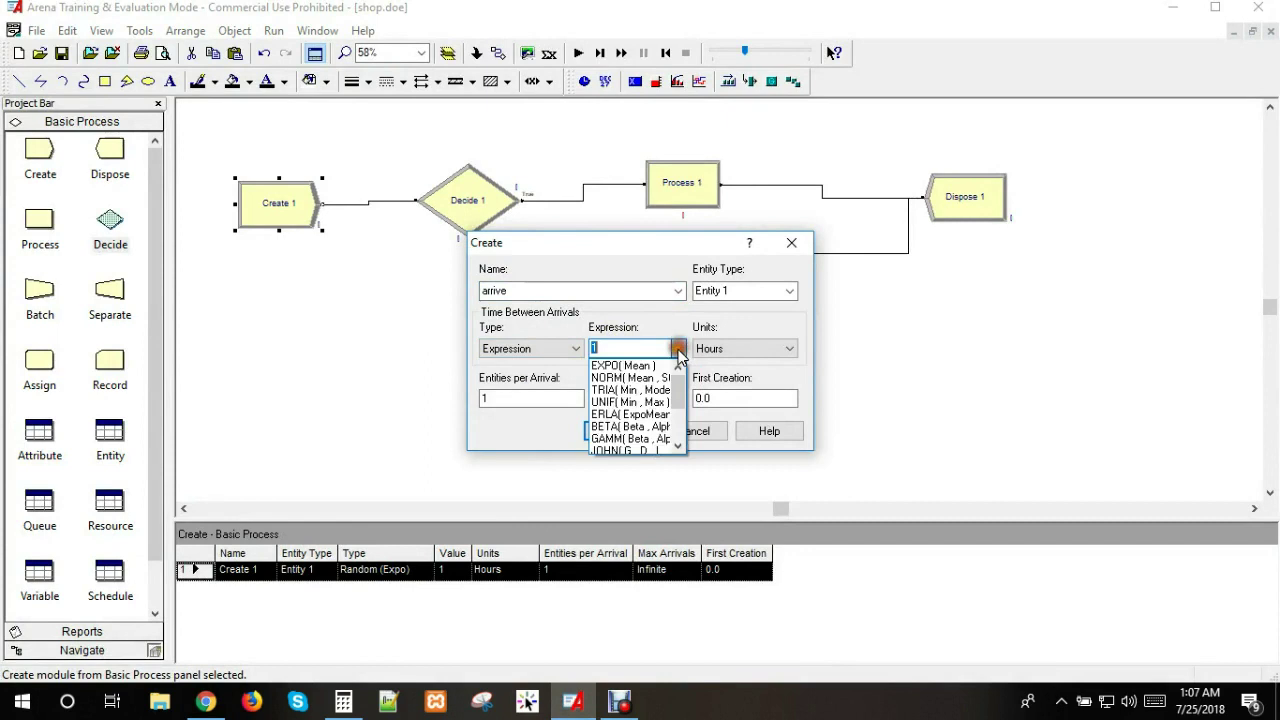
left_click(655, 366)
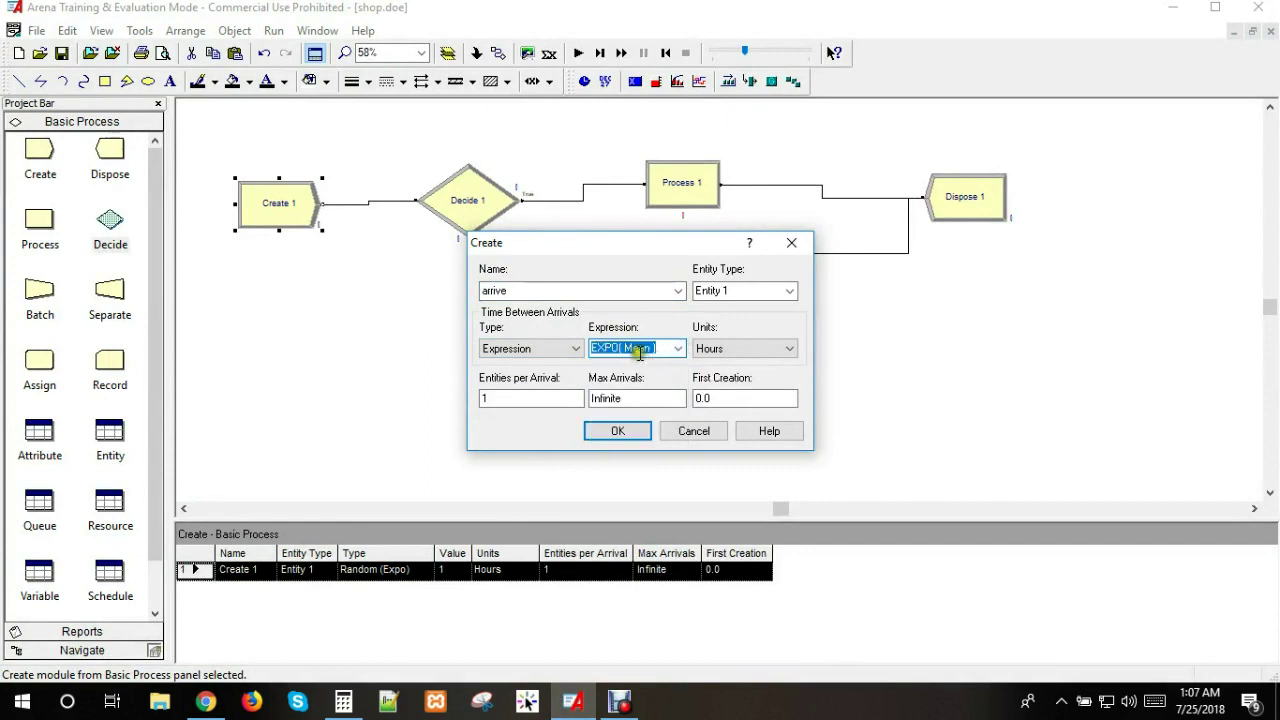
Step: Enter mean 7 for EXPO, set the units to Minutes, and confirm
left_click(635, 348)
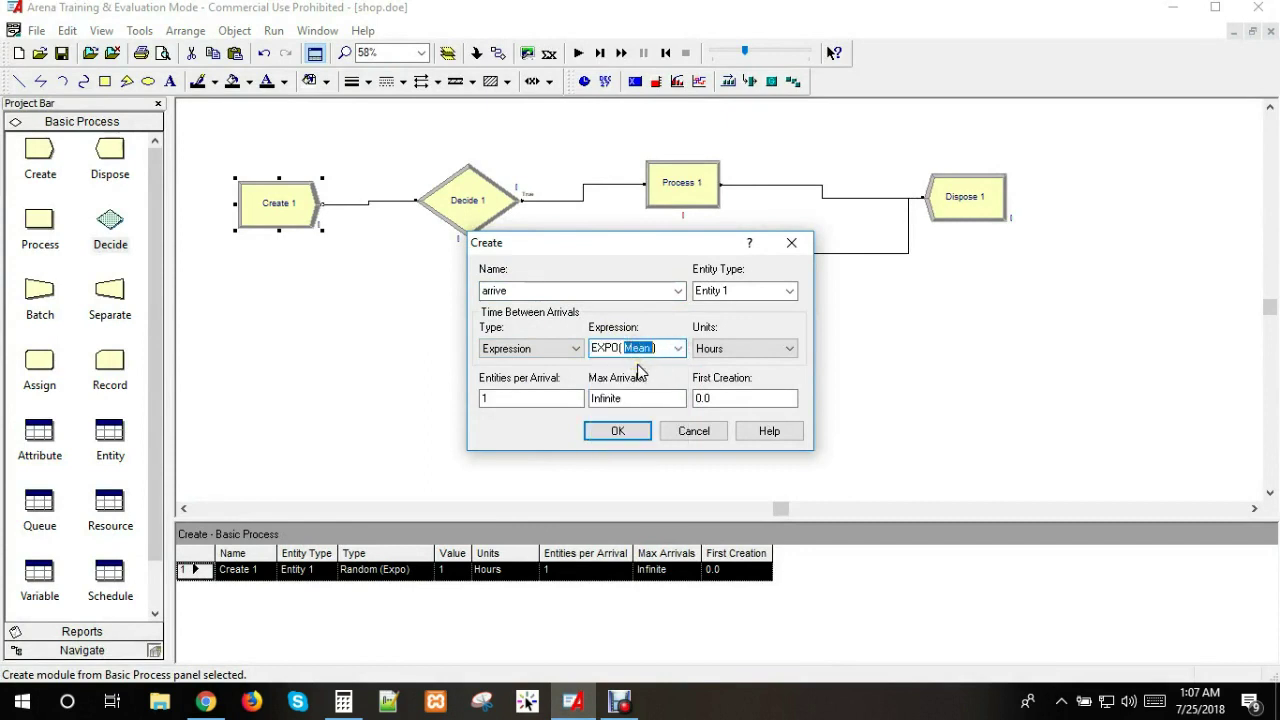
double_click(645, 349)
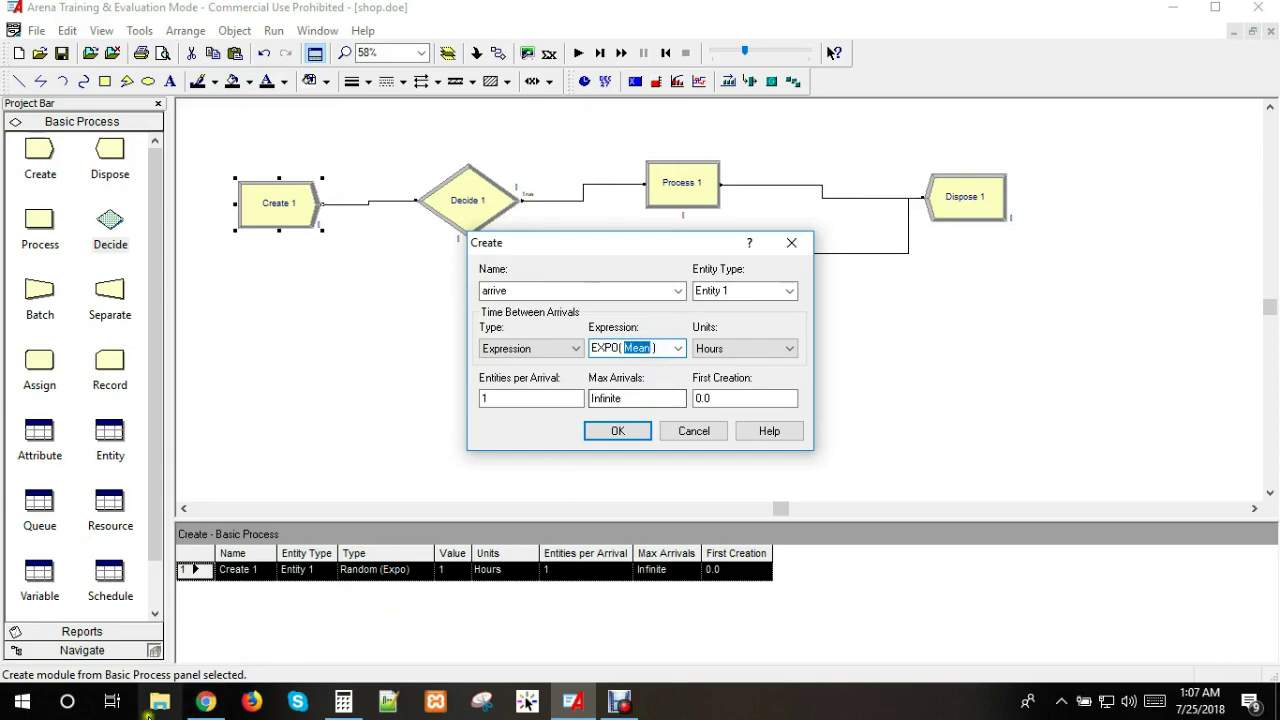
left_click(205, 701)
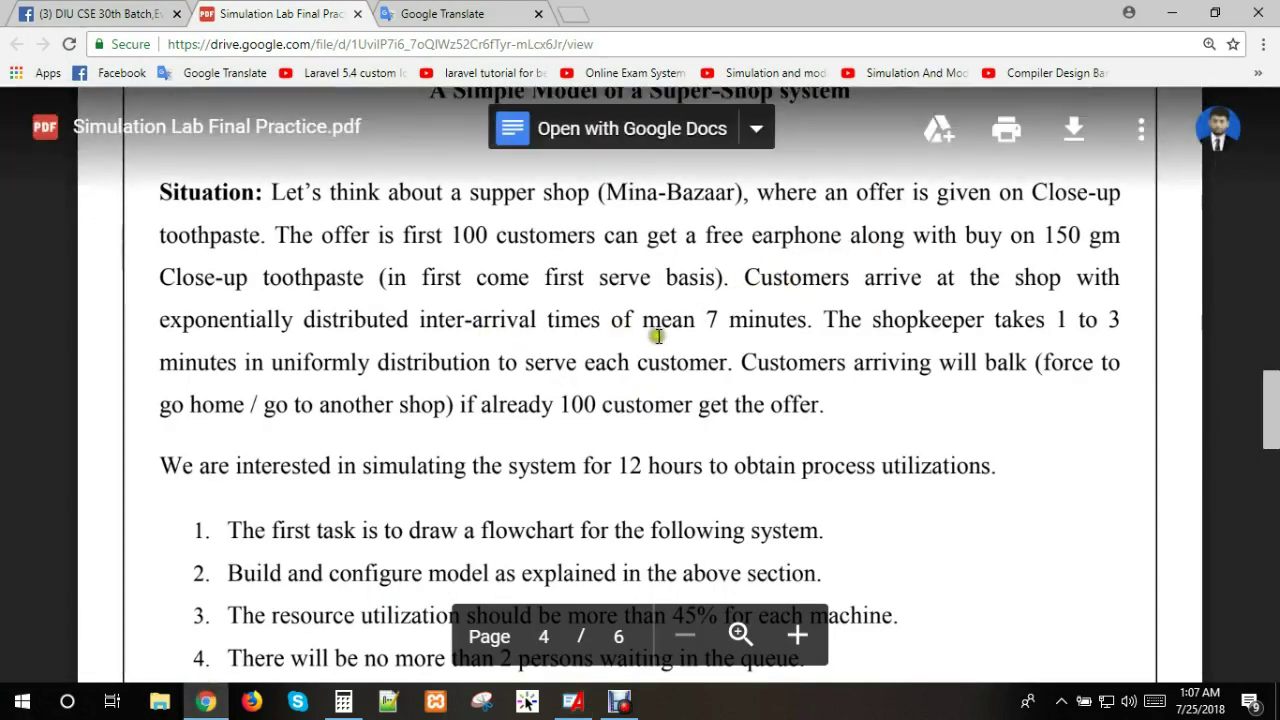
left_click(573, 701)
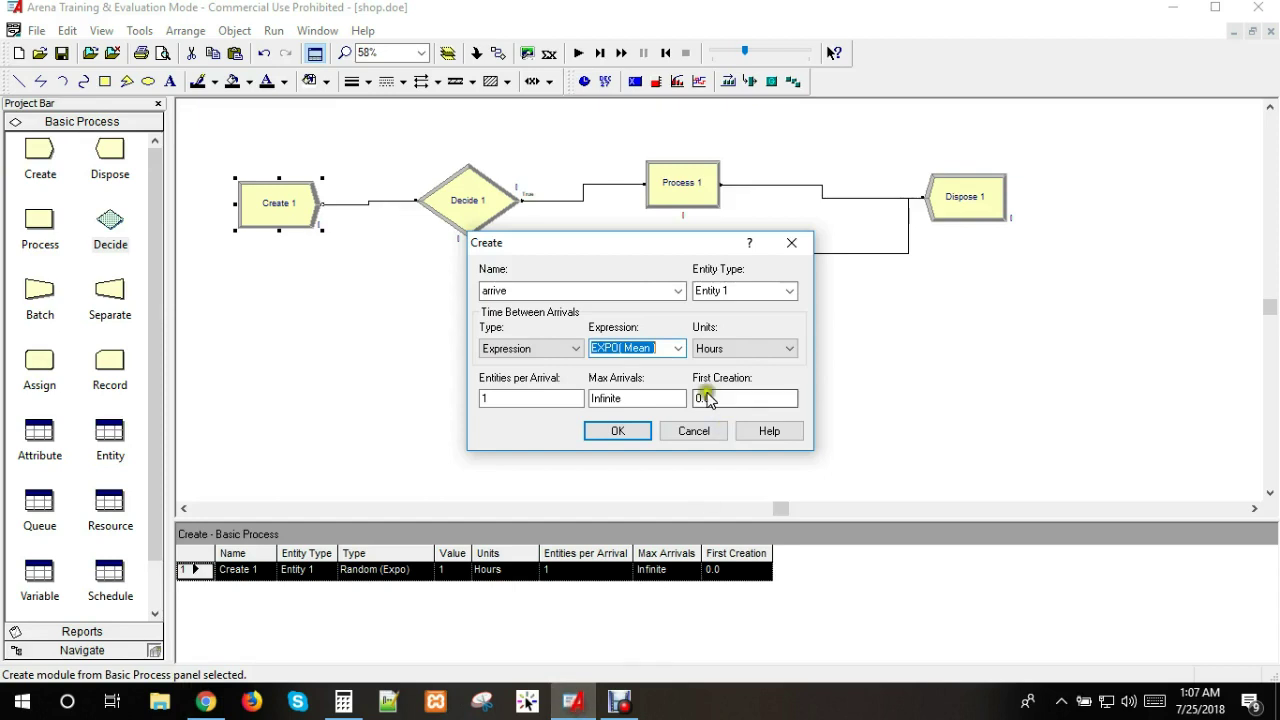
double_click(640, 347)
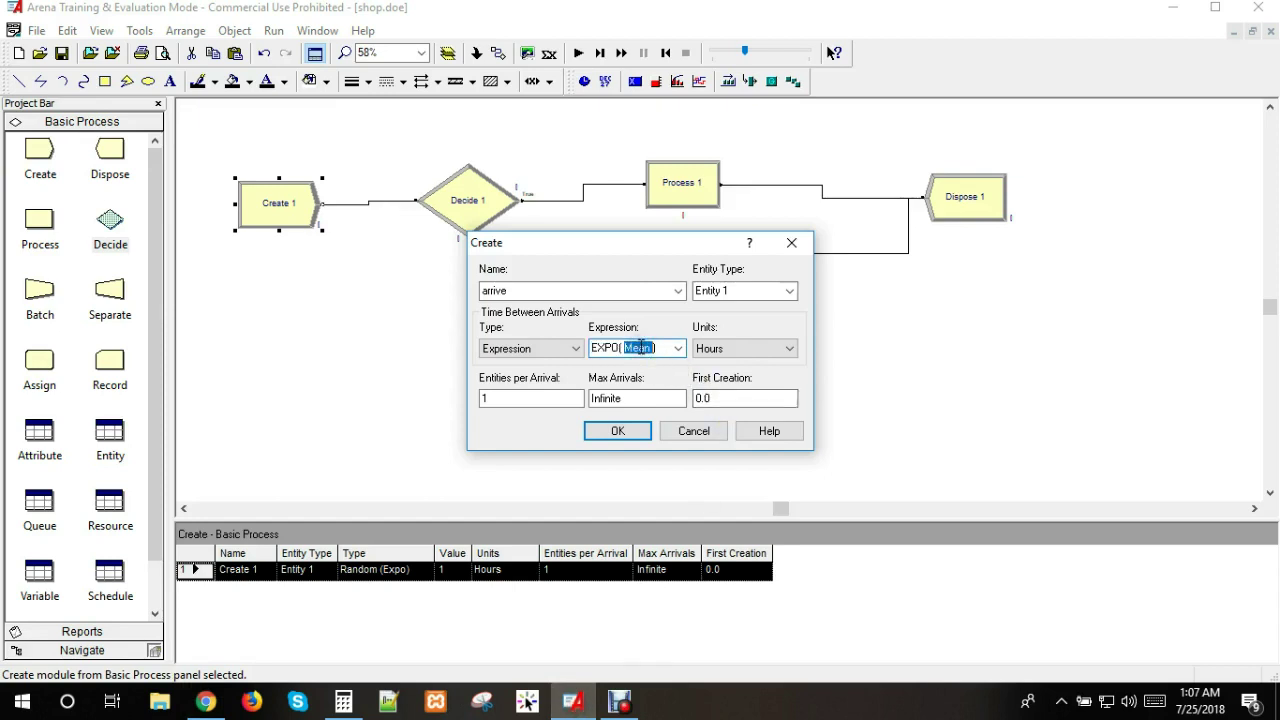
left_click(735, 348)
left_click(739, 378)
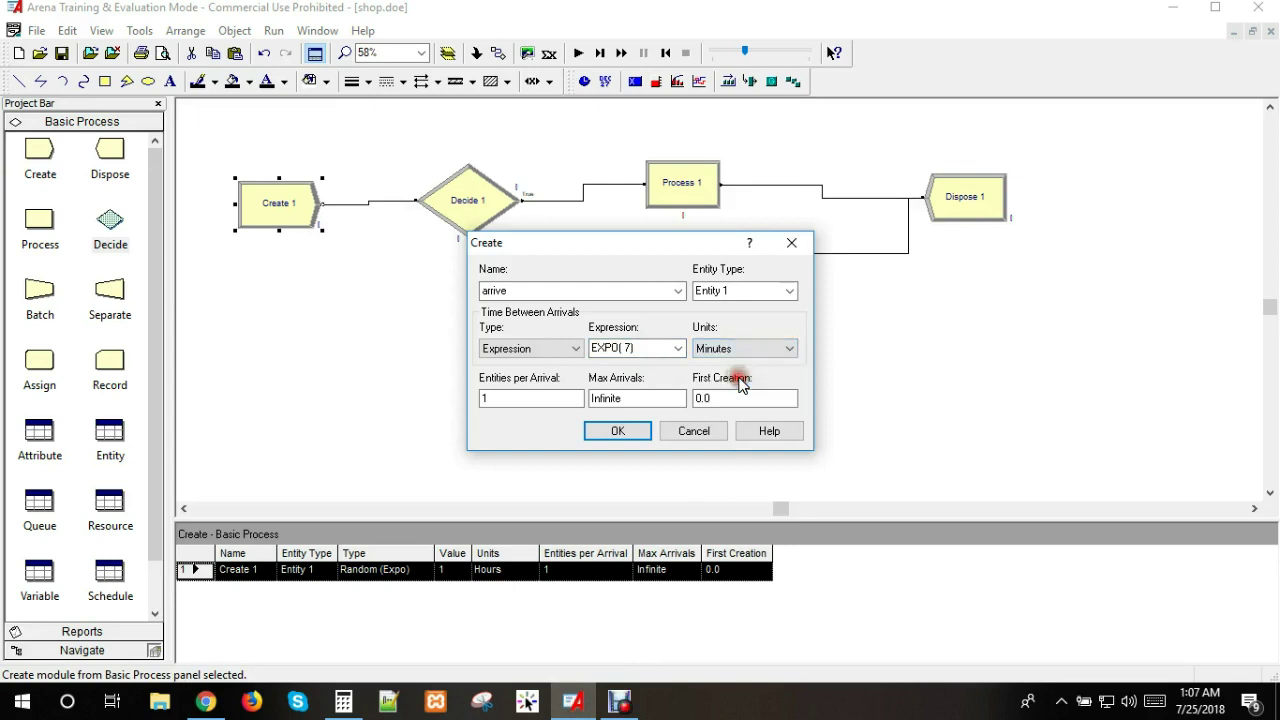
left_click(616, 430)
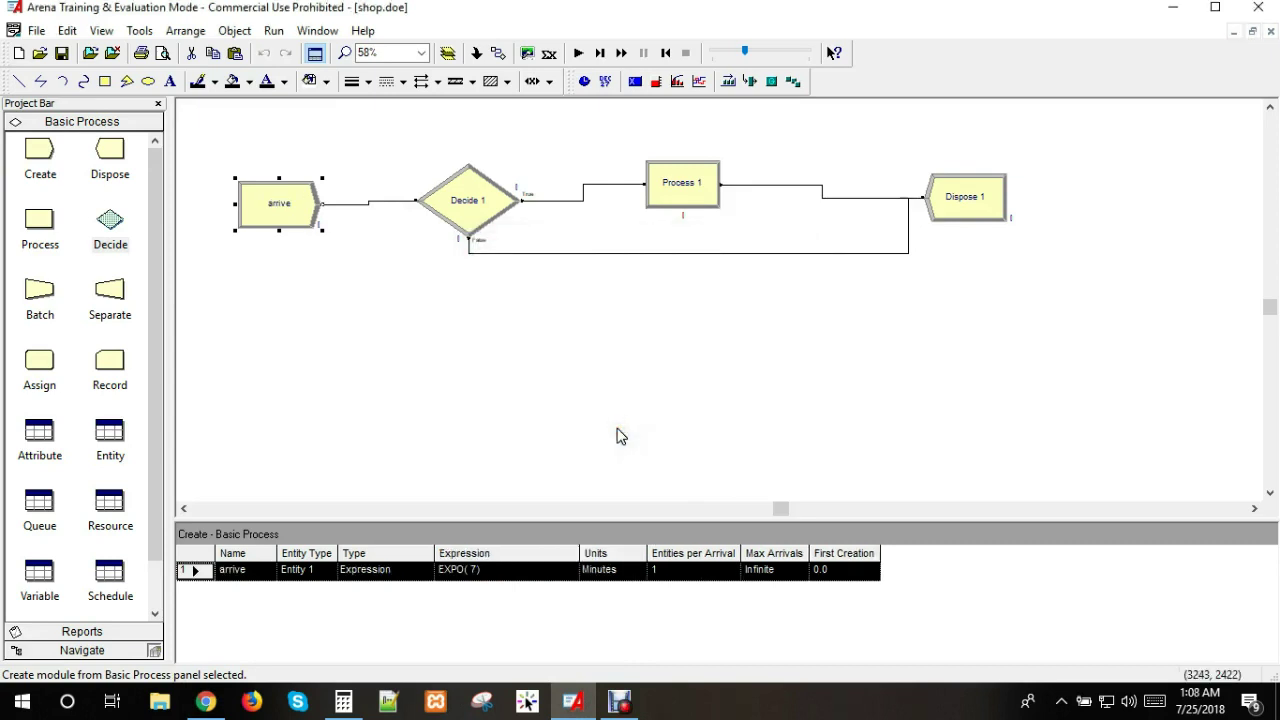
Step: In Decide 1, change Percent True from 50 to 100 and switch the type to 2-way by Condition
double_click(461, 206)
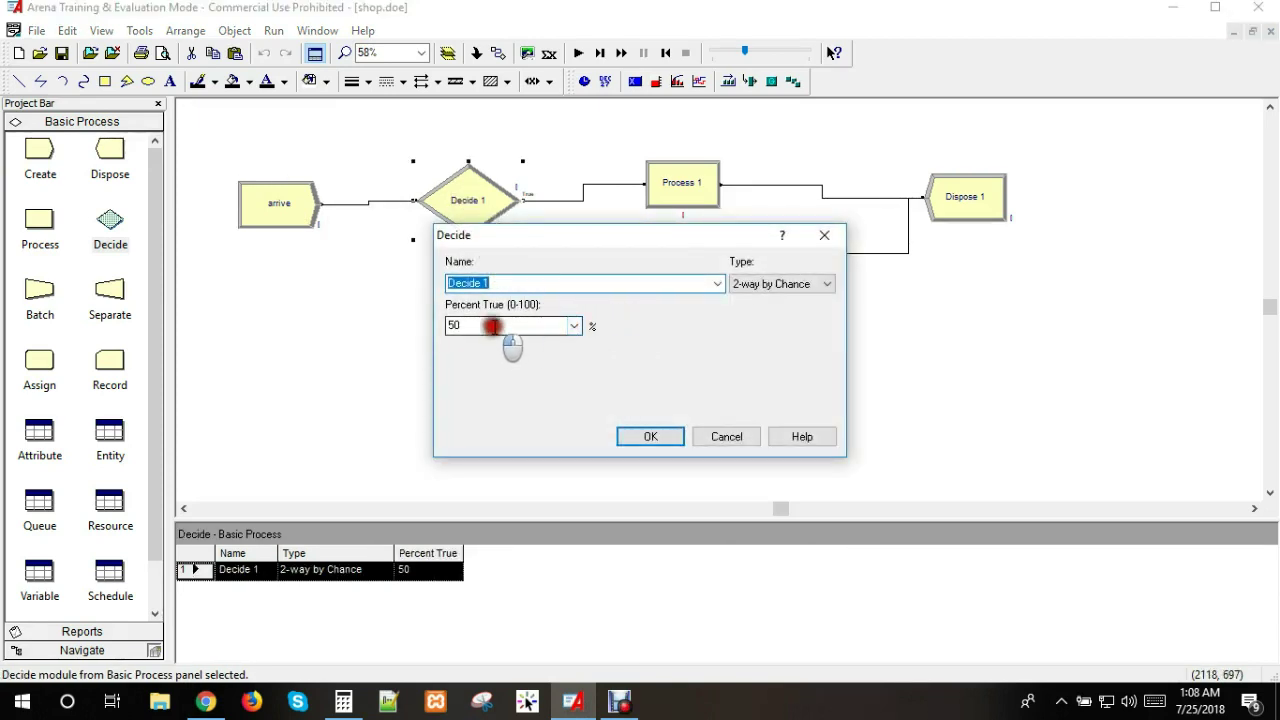
left_click_drag(493, 325, 433, 330)
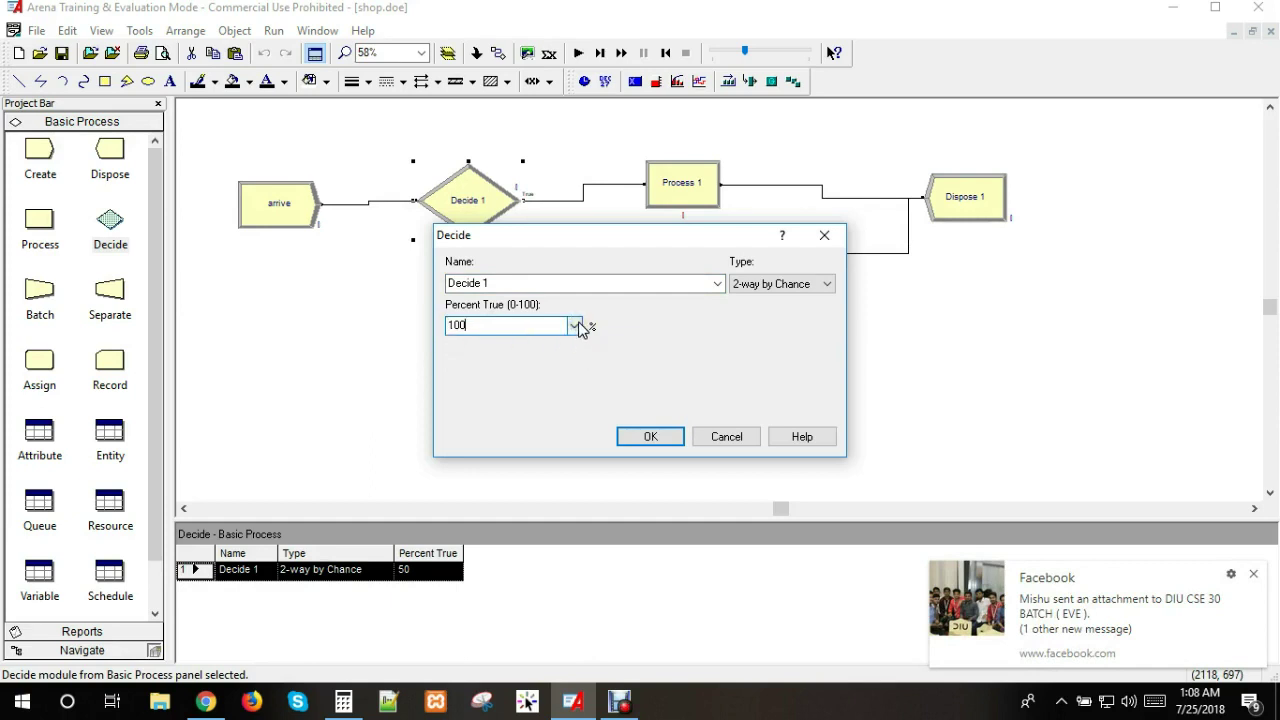
left_click(789, 285)
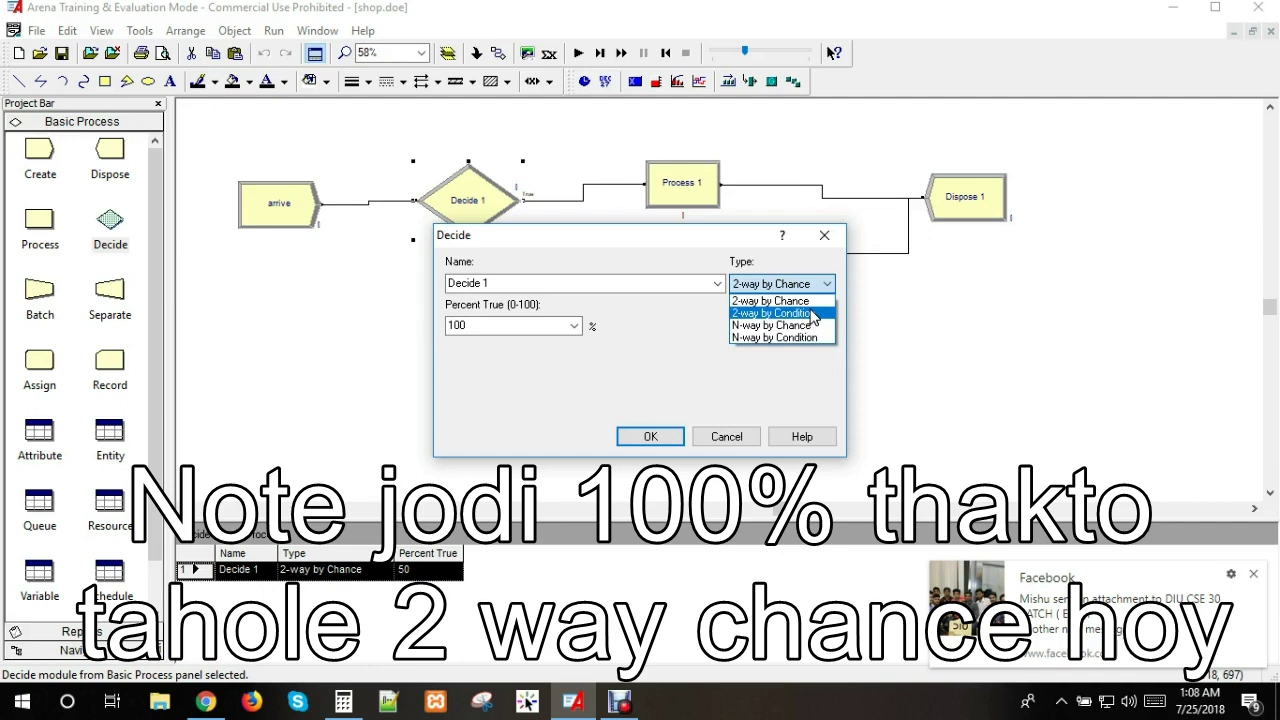
left_click(777, 313)
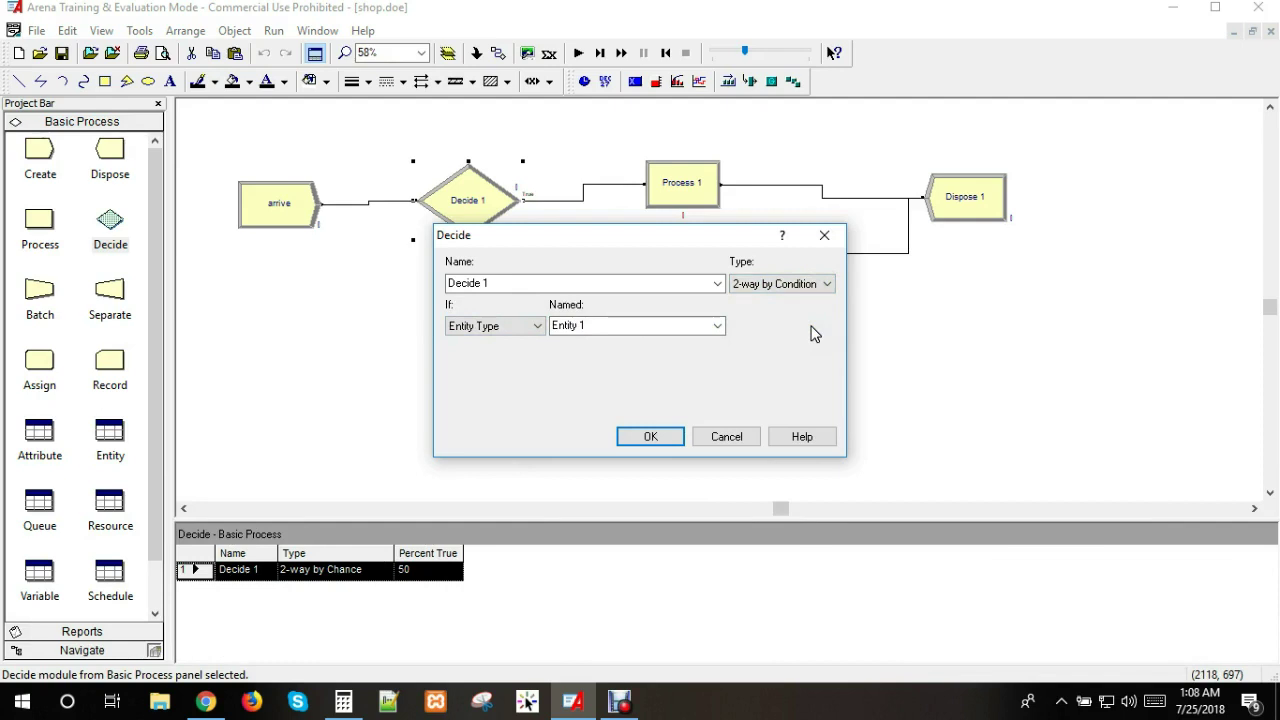
Step: Base Decide 1's condition on the attribute Entity.SerialNumber
left_click(493, 330)
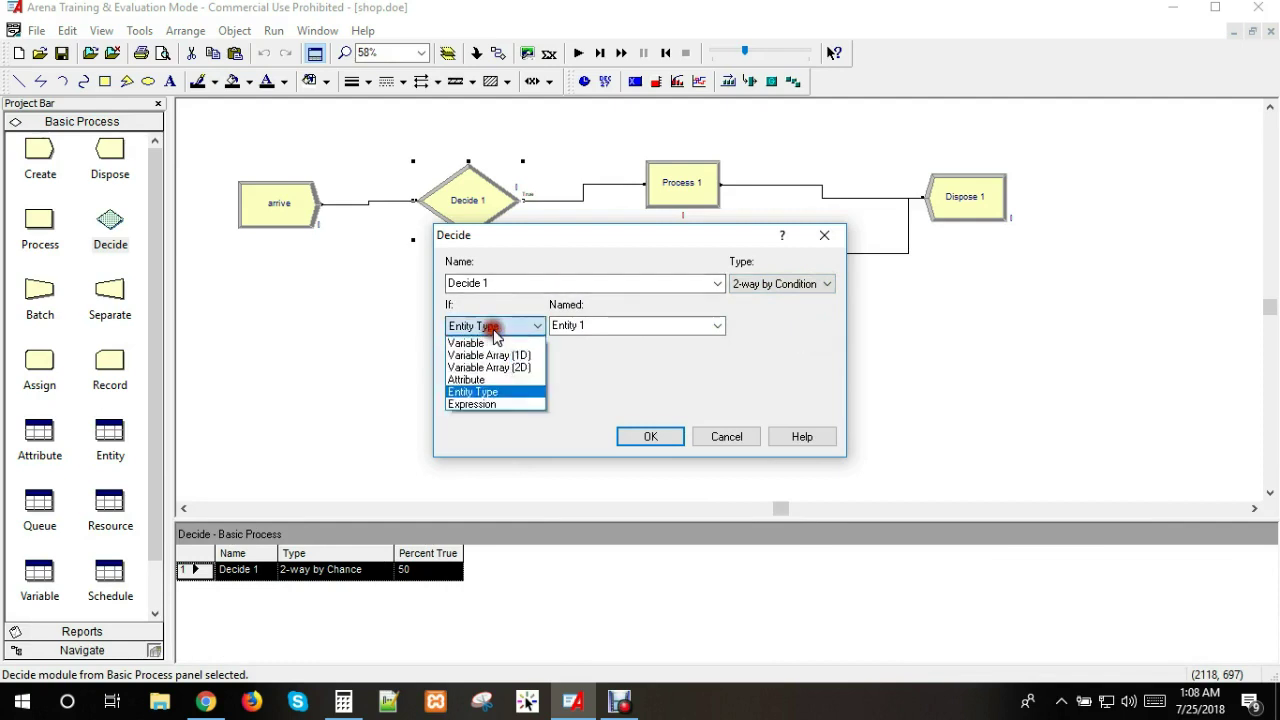
left_click(489, 381)
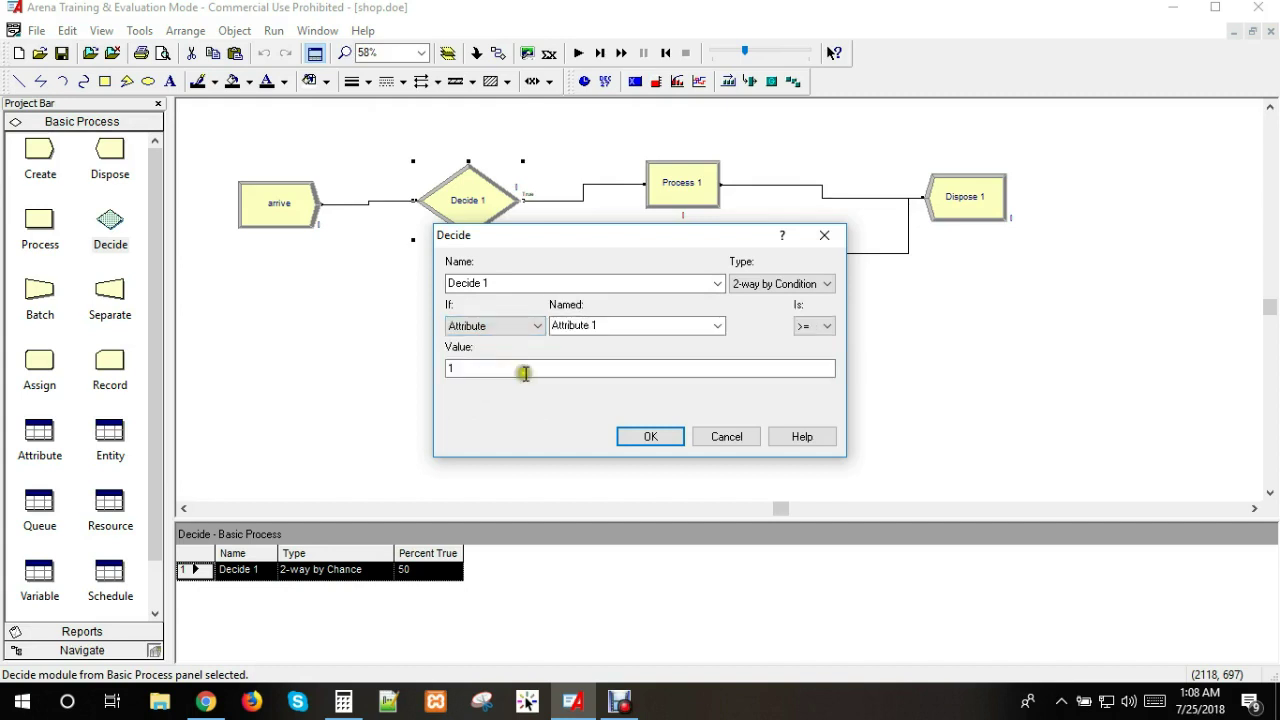
left_click(718, 327)
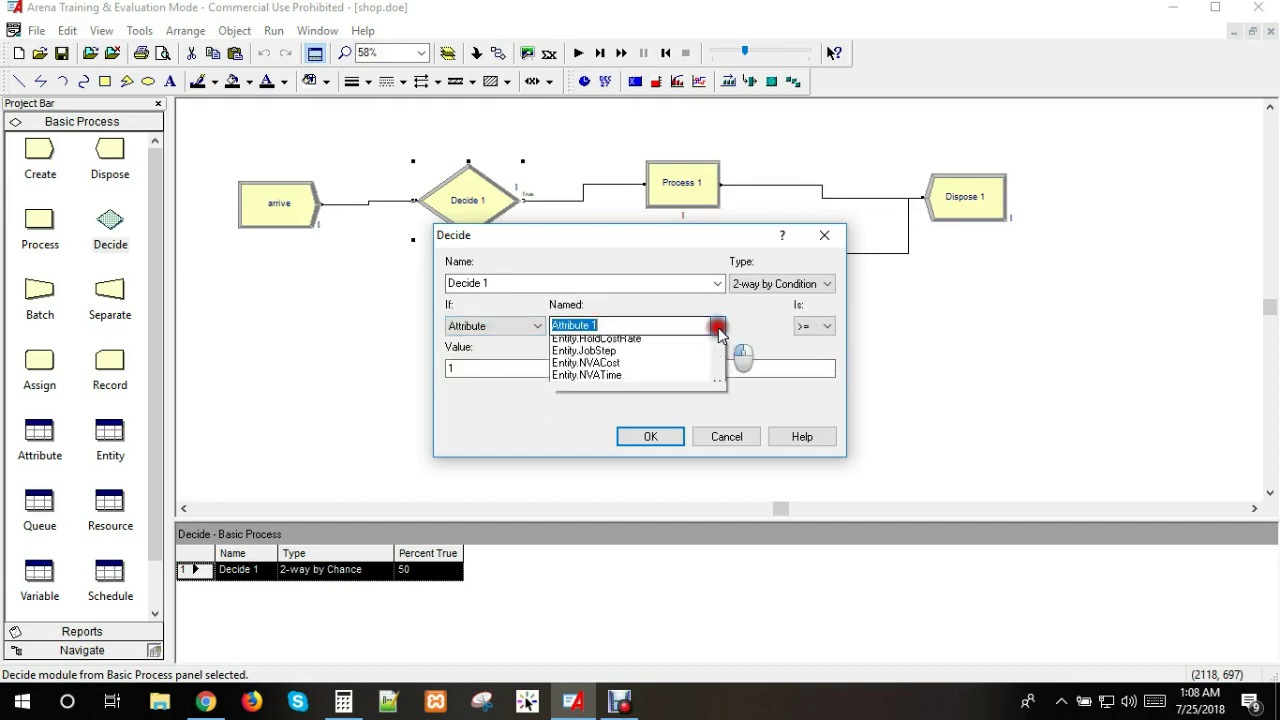
scroll(660, 405, "down", 1)
scroll(660, 405, "down", 2)
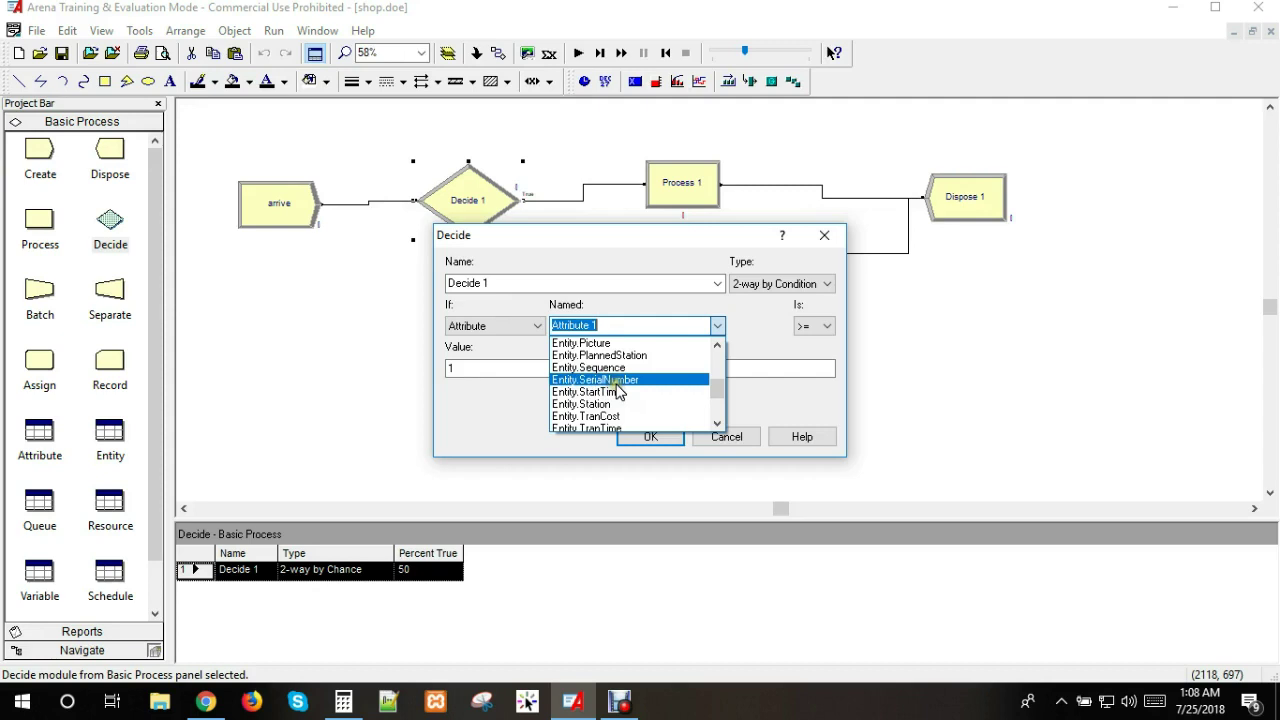
left_click(616, 381)
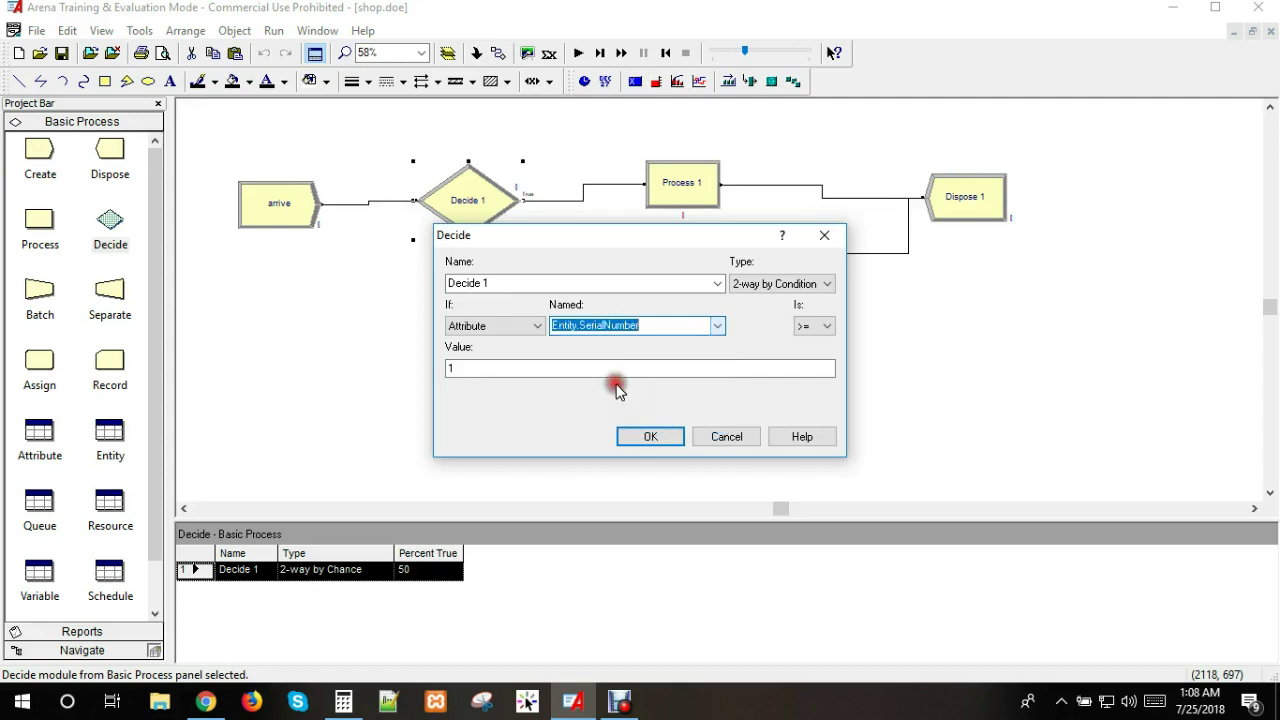
Step: Make the condition Entity.SerialNumber <= 100, apply it, and open Process 1's settings
left_click(553, 366)
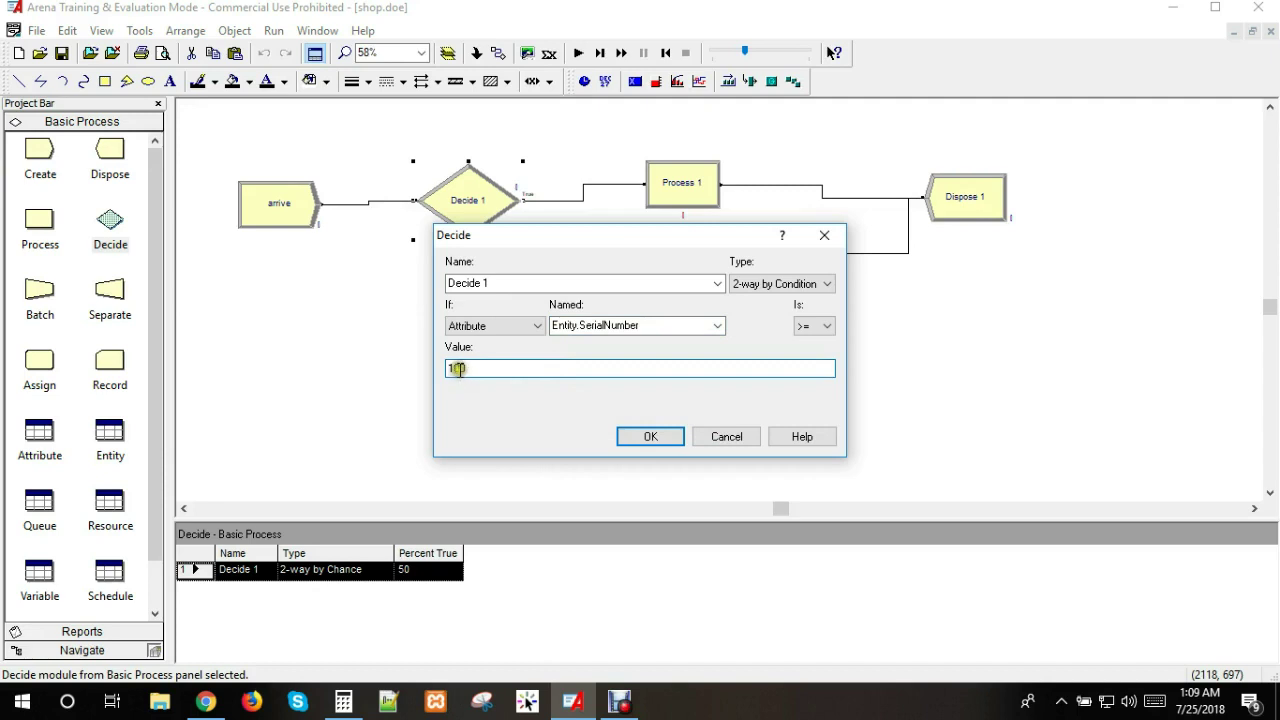
left_click_drag(486, 368, 445, 368)
left_click(490, 366)
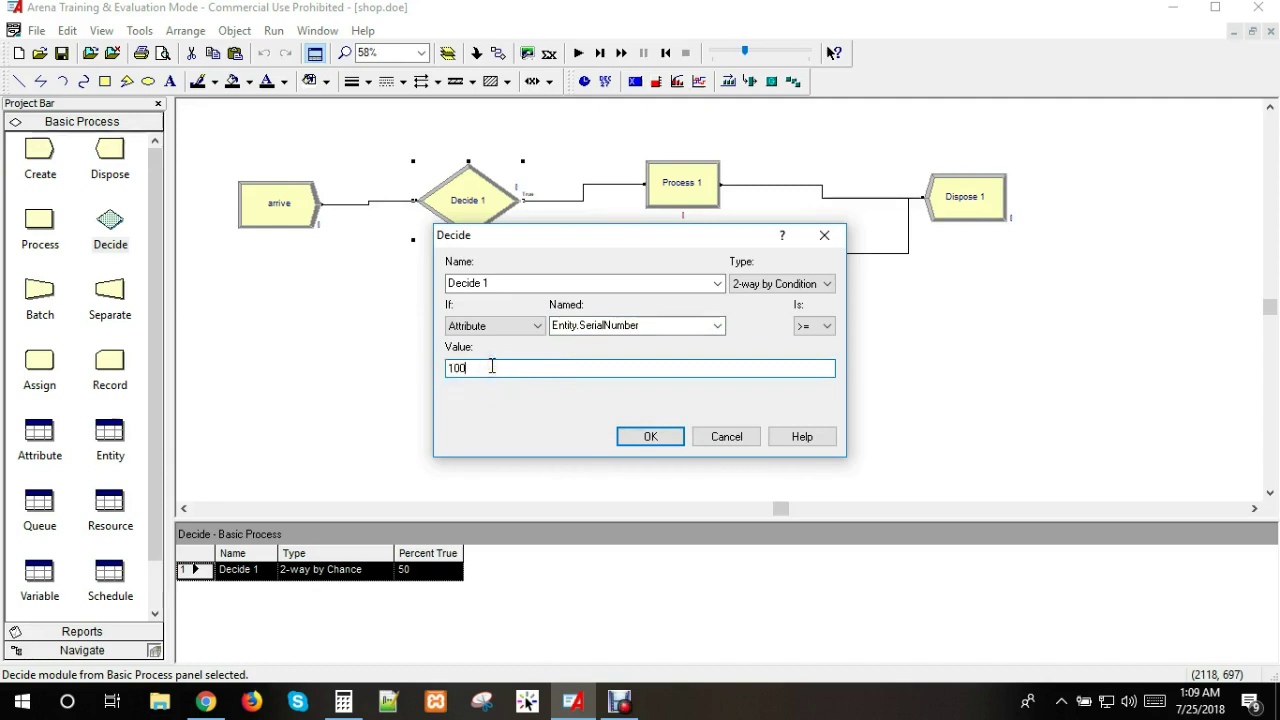
left_click(812, 326)
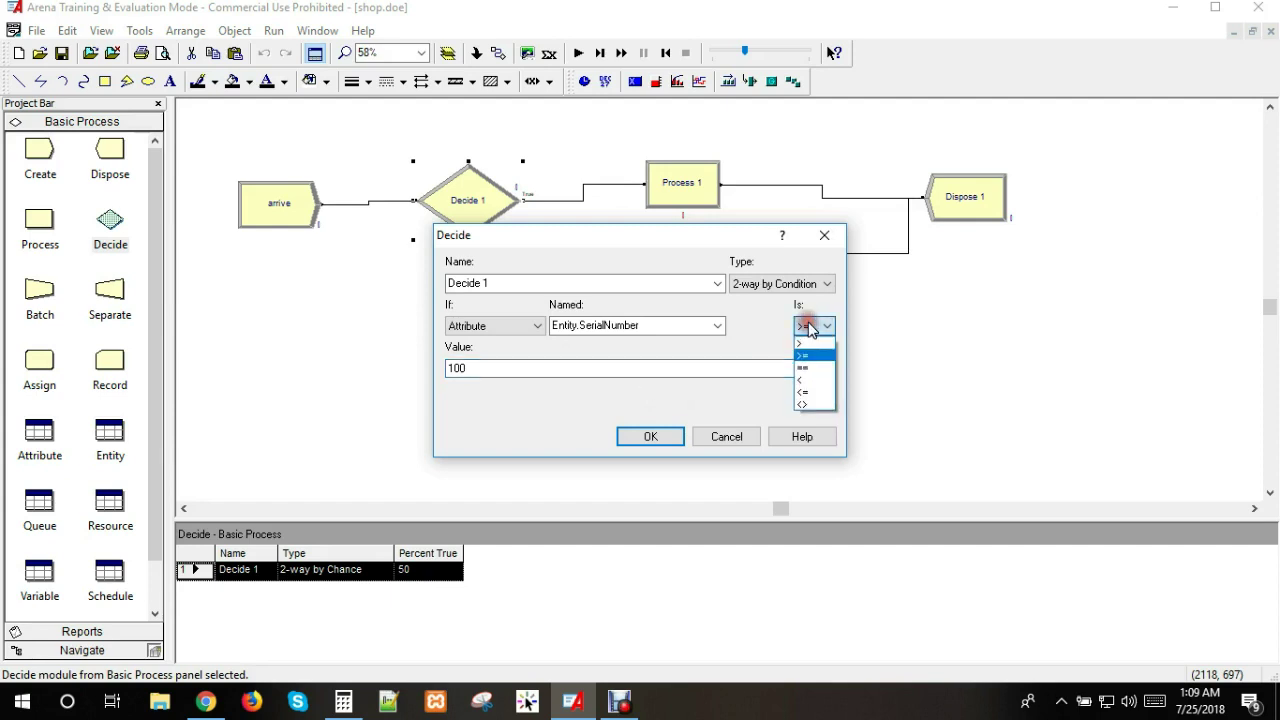
left_click(809, 393)
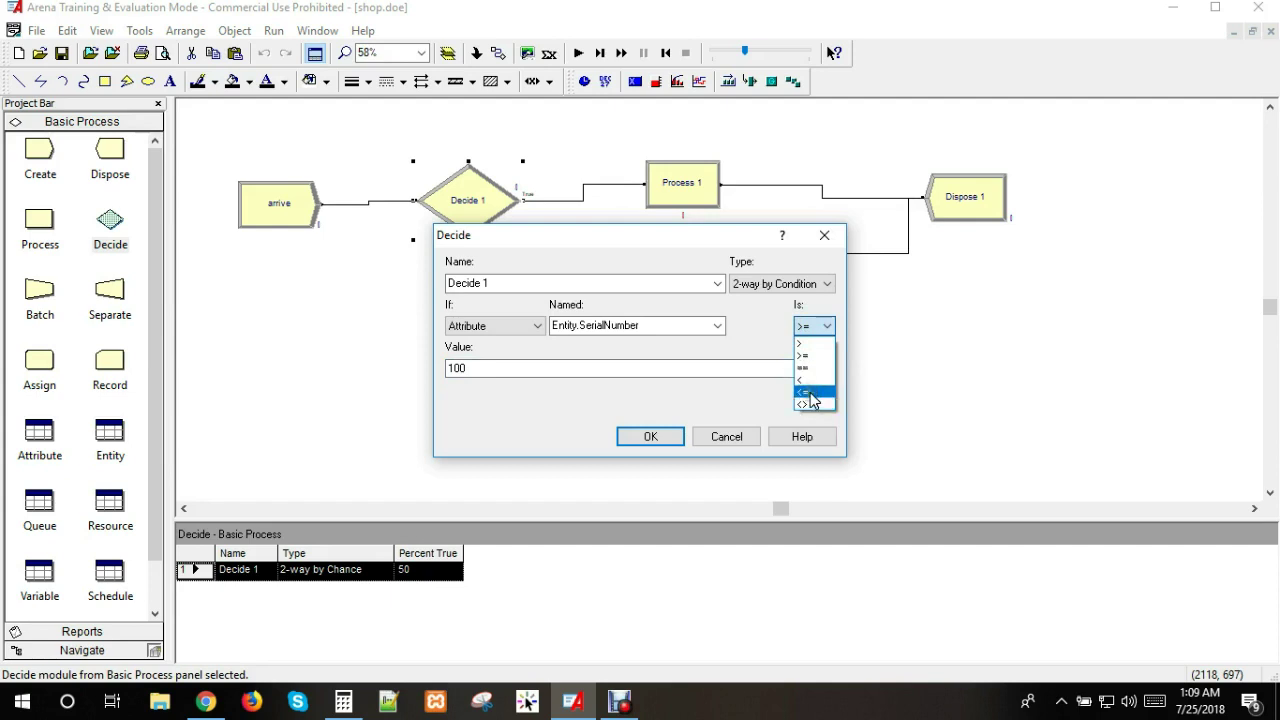
left_click(656, 444)
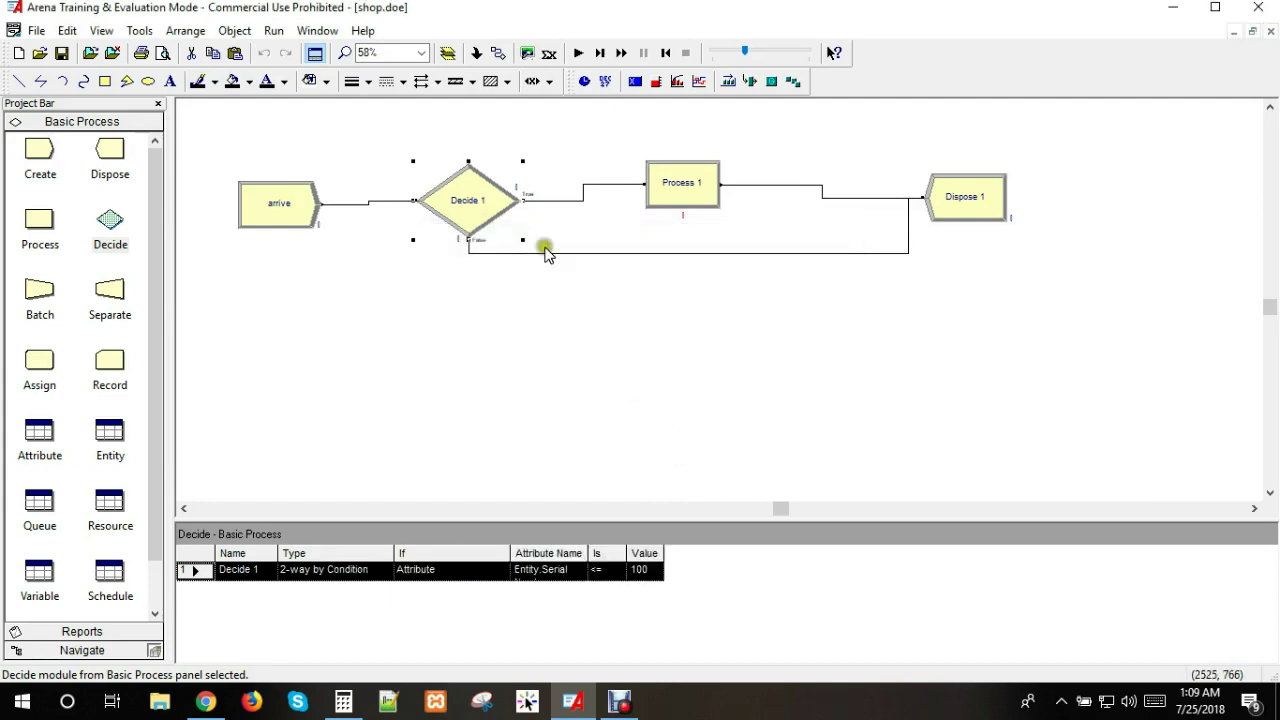
double_click(672, 185)
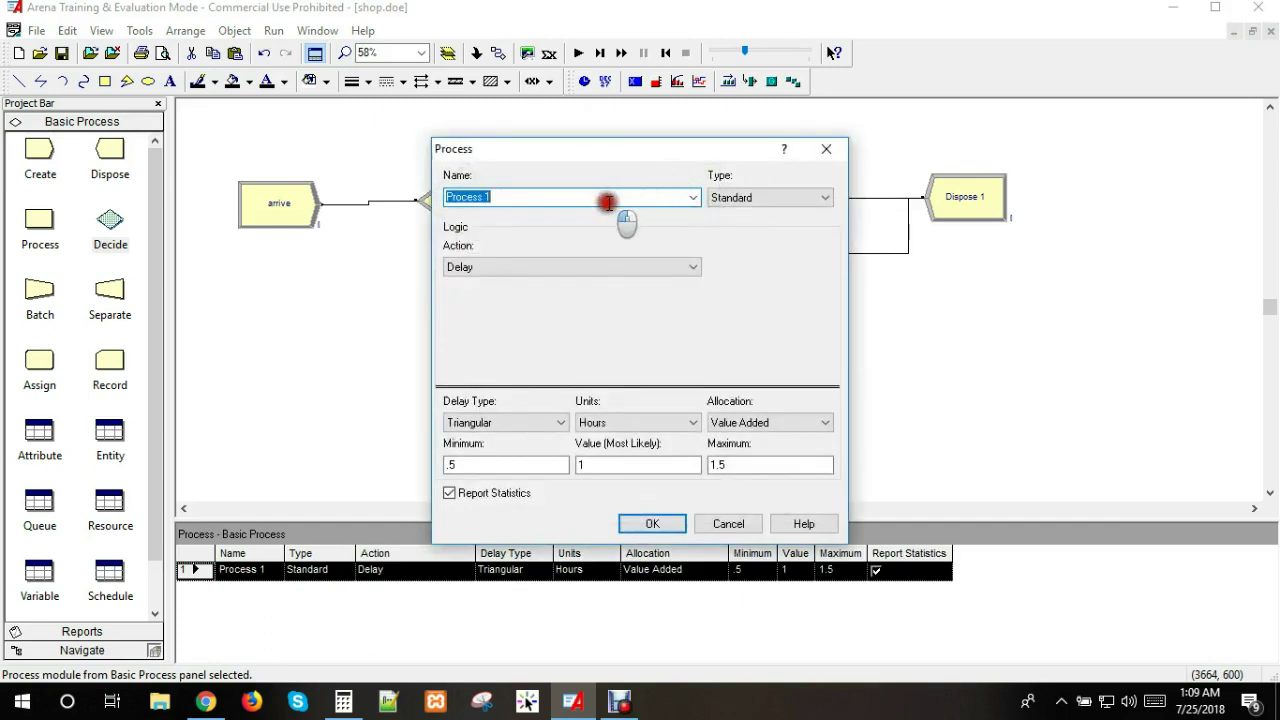
Step: Set Process 1 to Seize Delay Release using Resource 1 with quantity 1
left_click(572, 266)
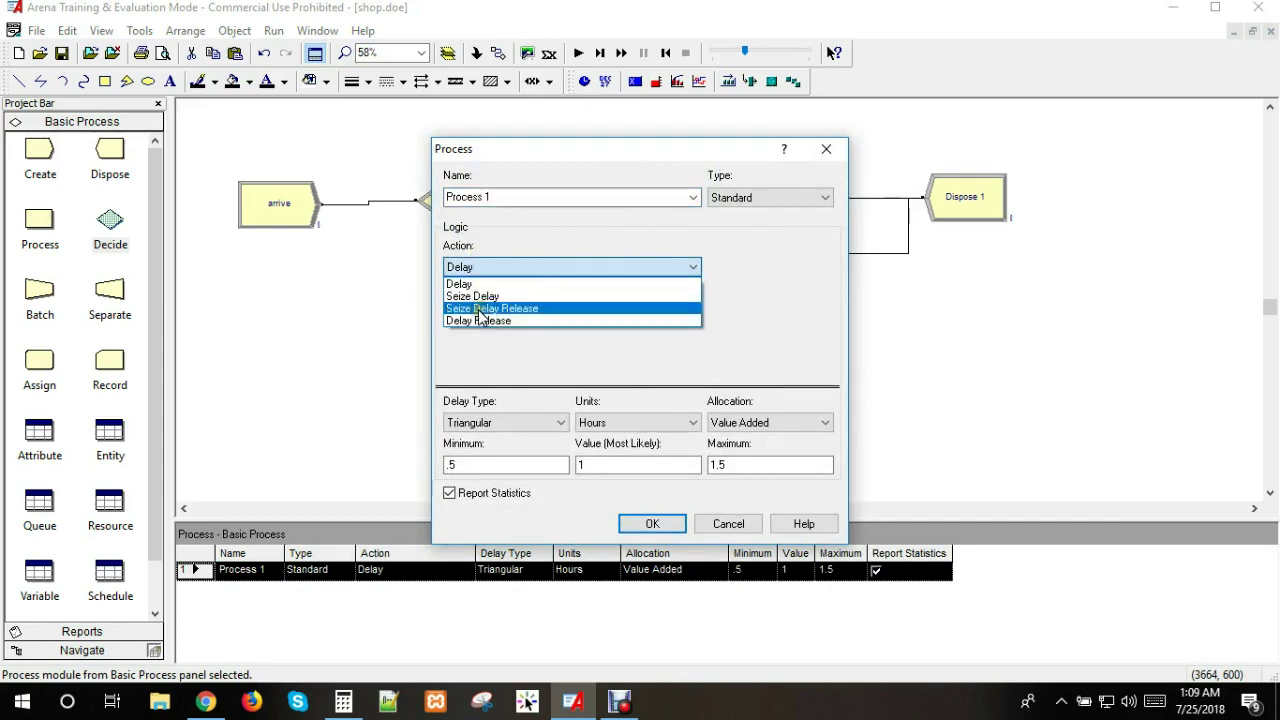
left_click(477, 309)
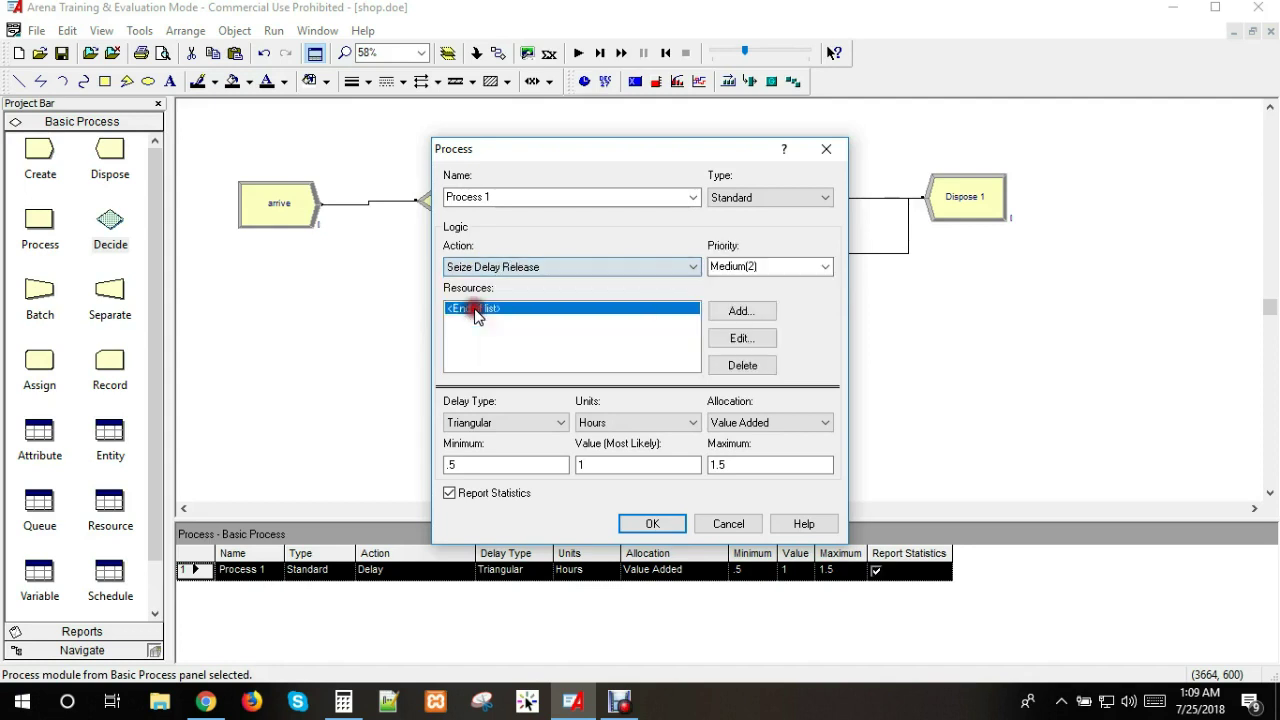
left_click(737, 309)
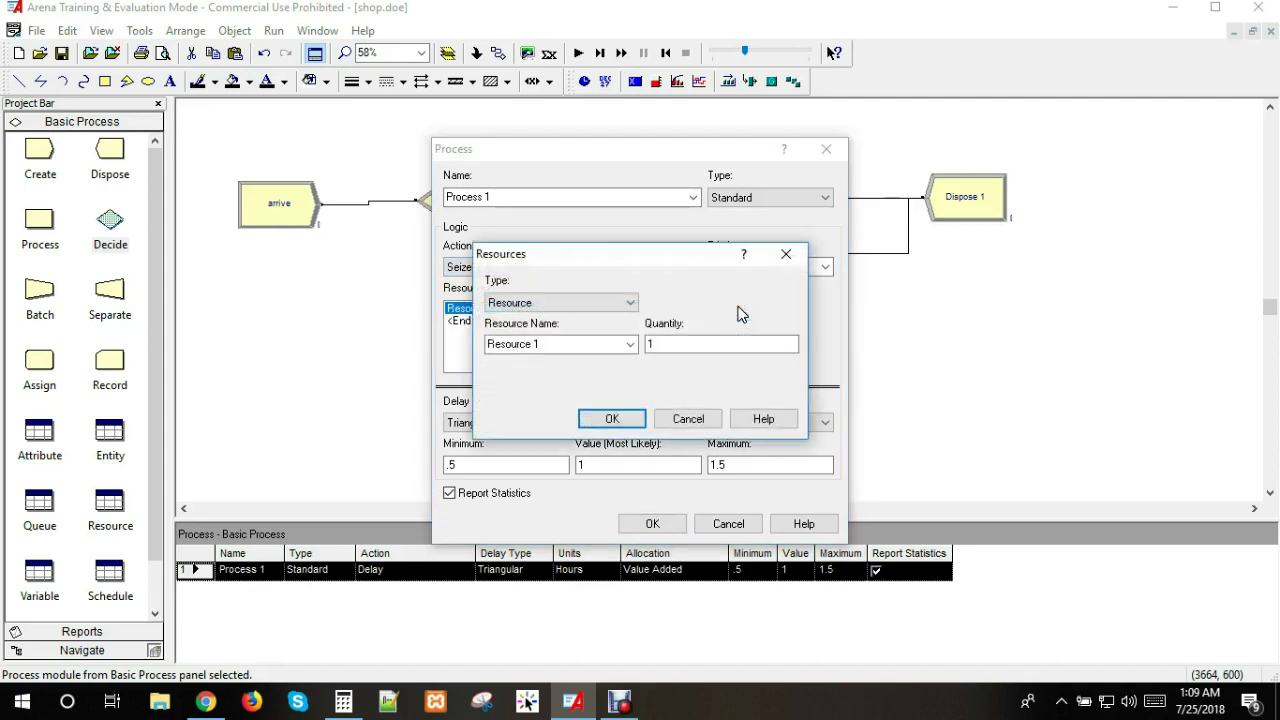
left_click(613, 420)
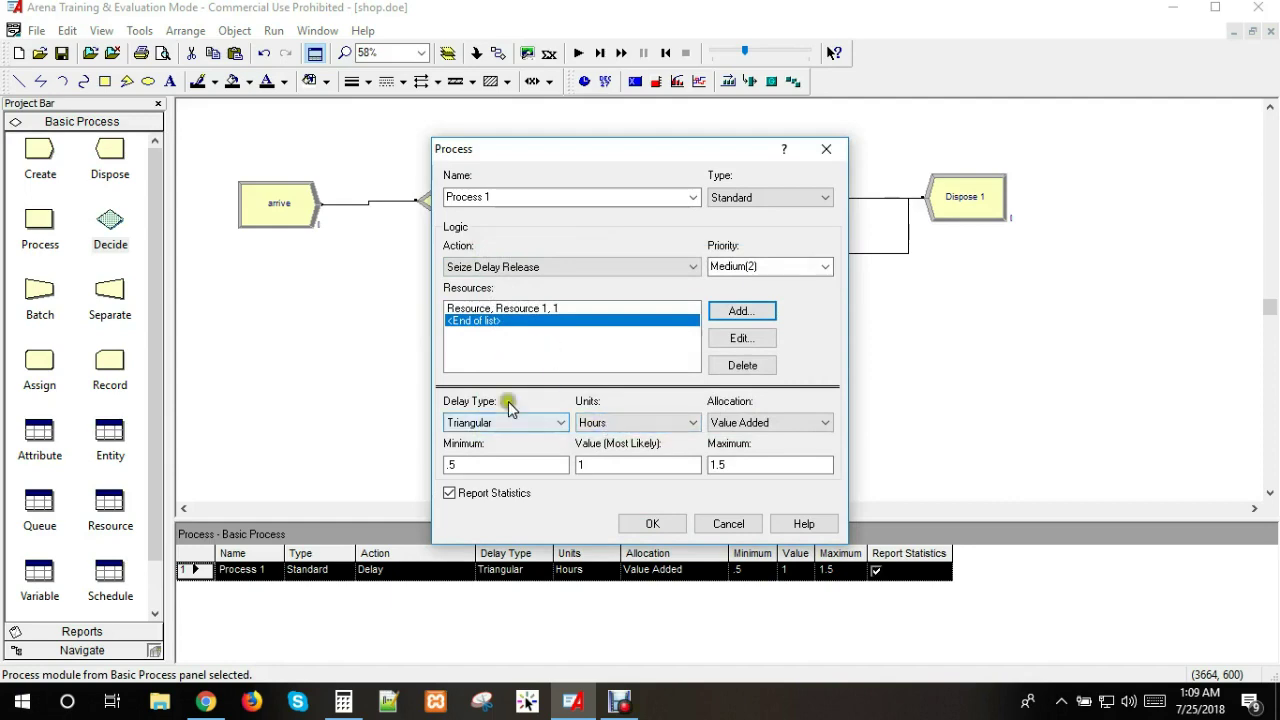
Step: Check the task text, then make the delay a Uniform distribution in Minutes
left_click(529, 420)
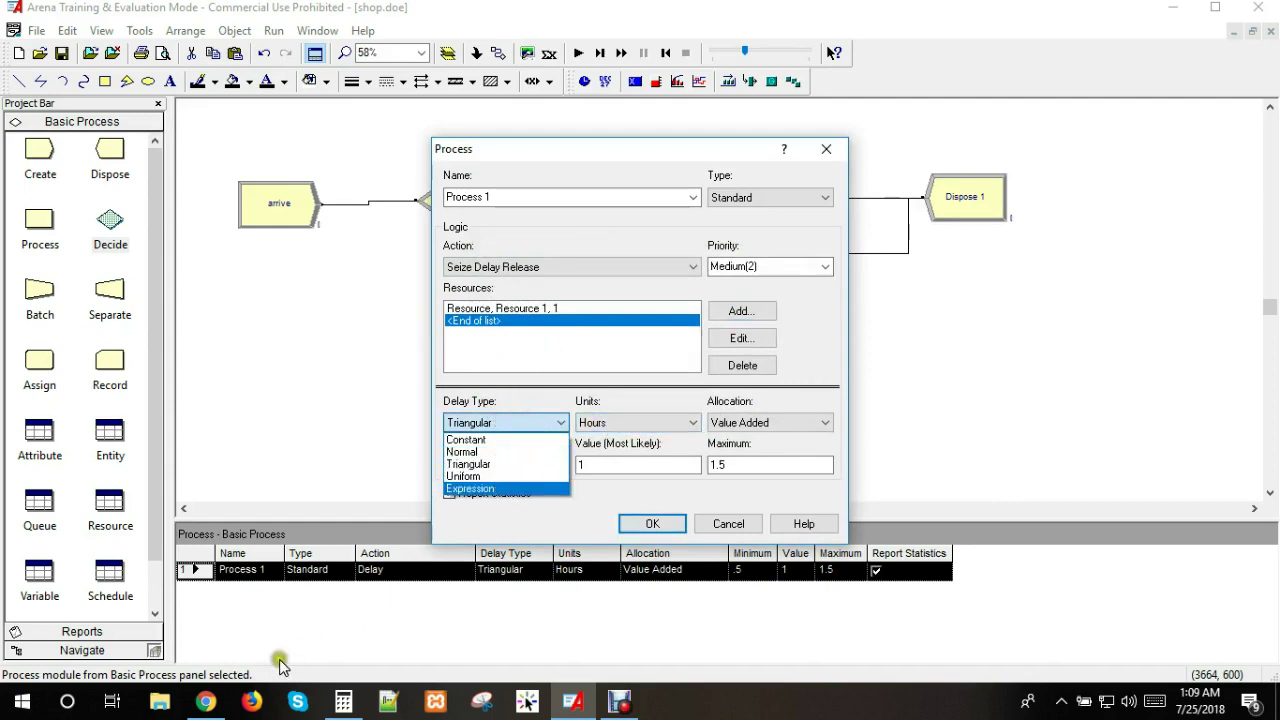
left_click(205, 701)
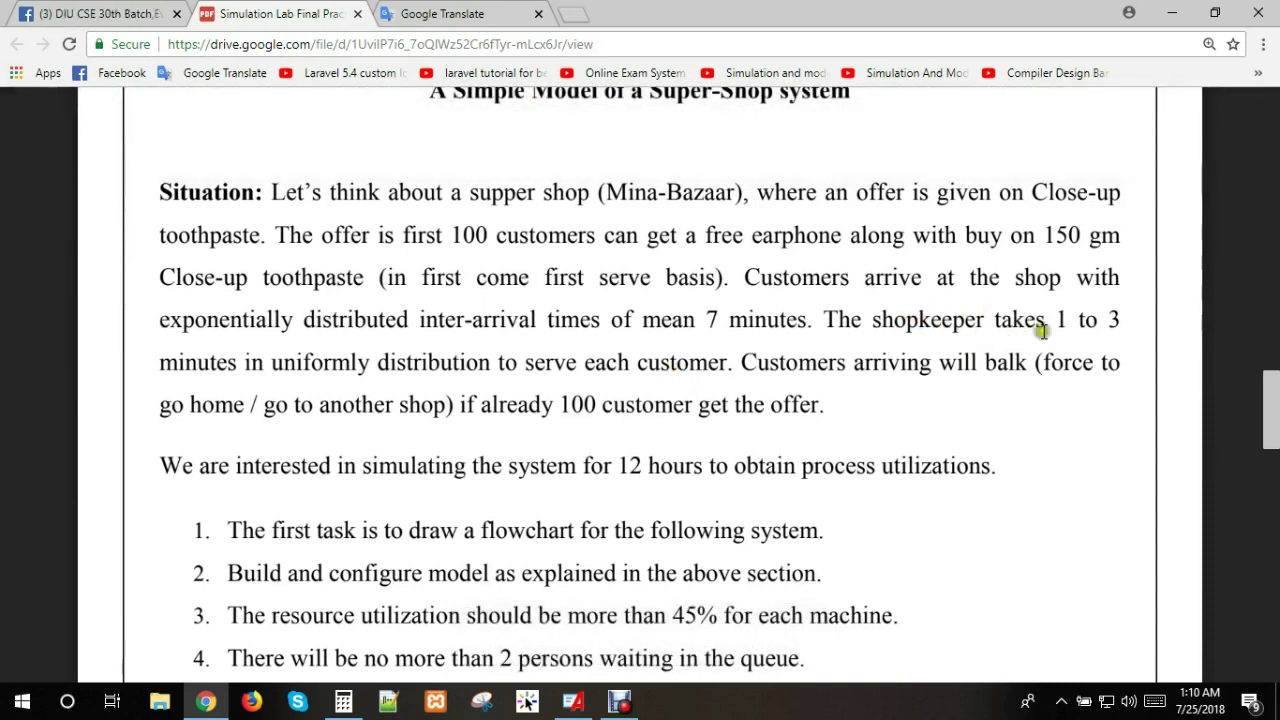
double_click(300, 362)
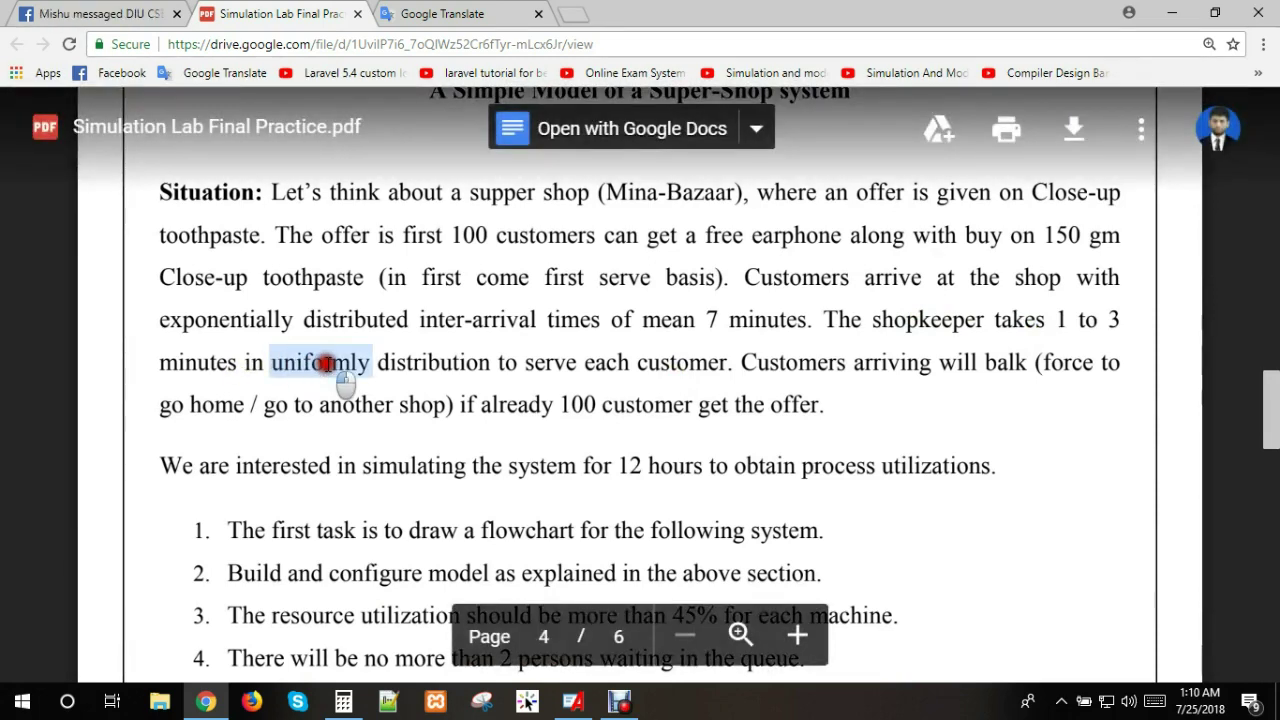
left_click(580, 703)
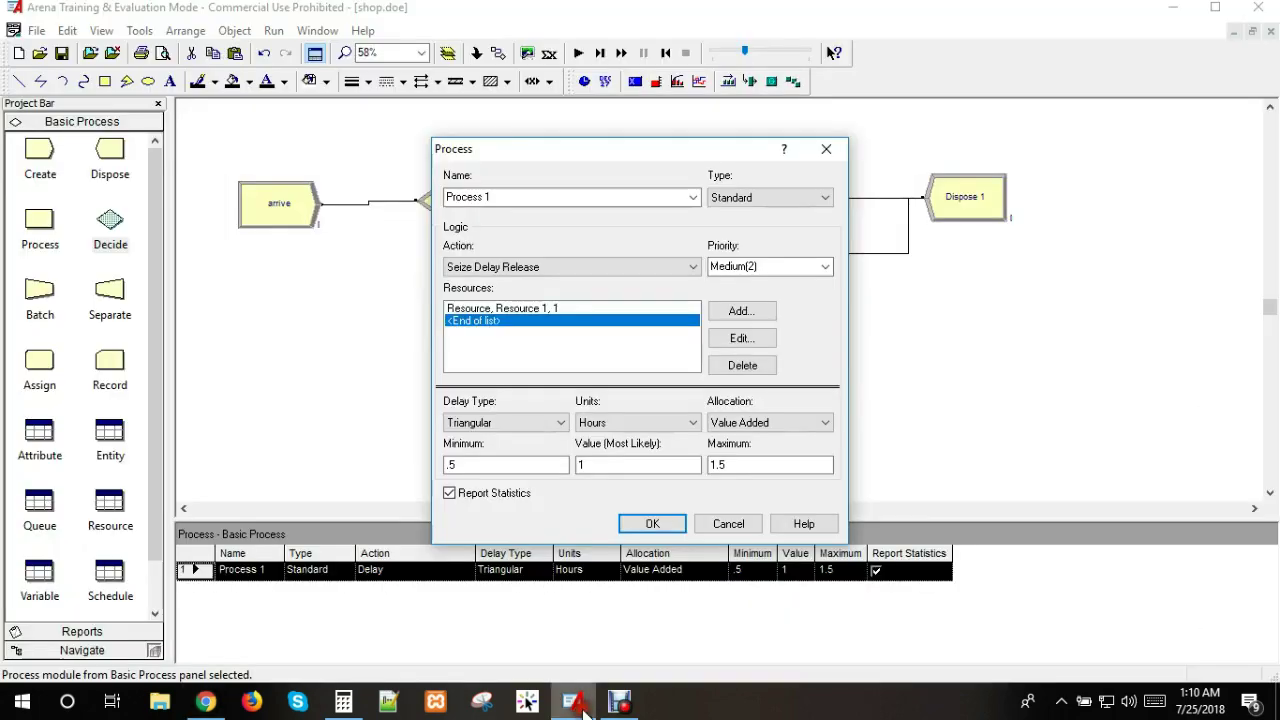
left_click(508, 423)
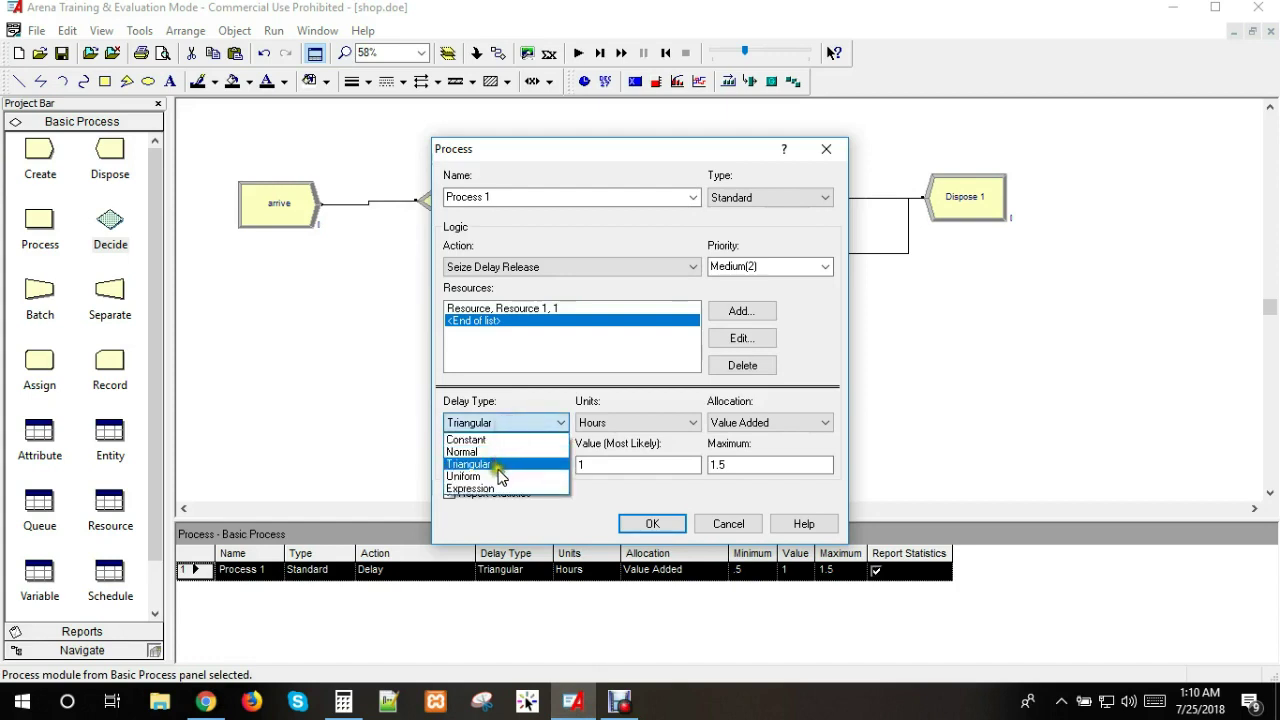
left_click(490, 476)
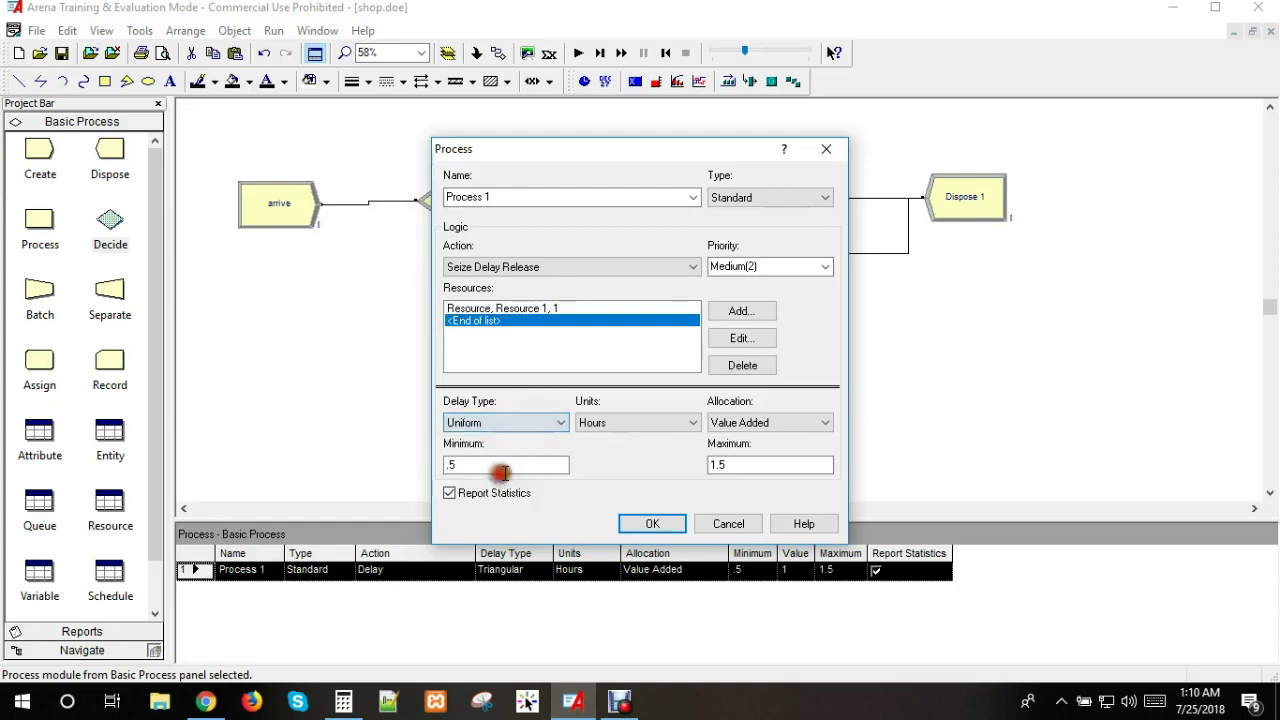
left_click(629, 421)
left_click(617, 449)
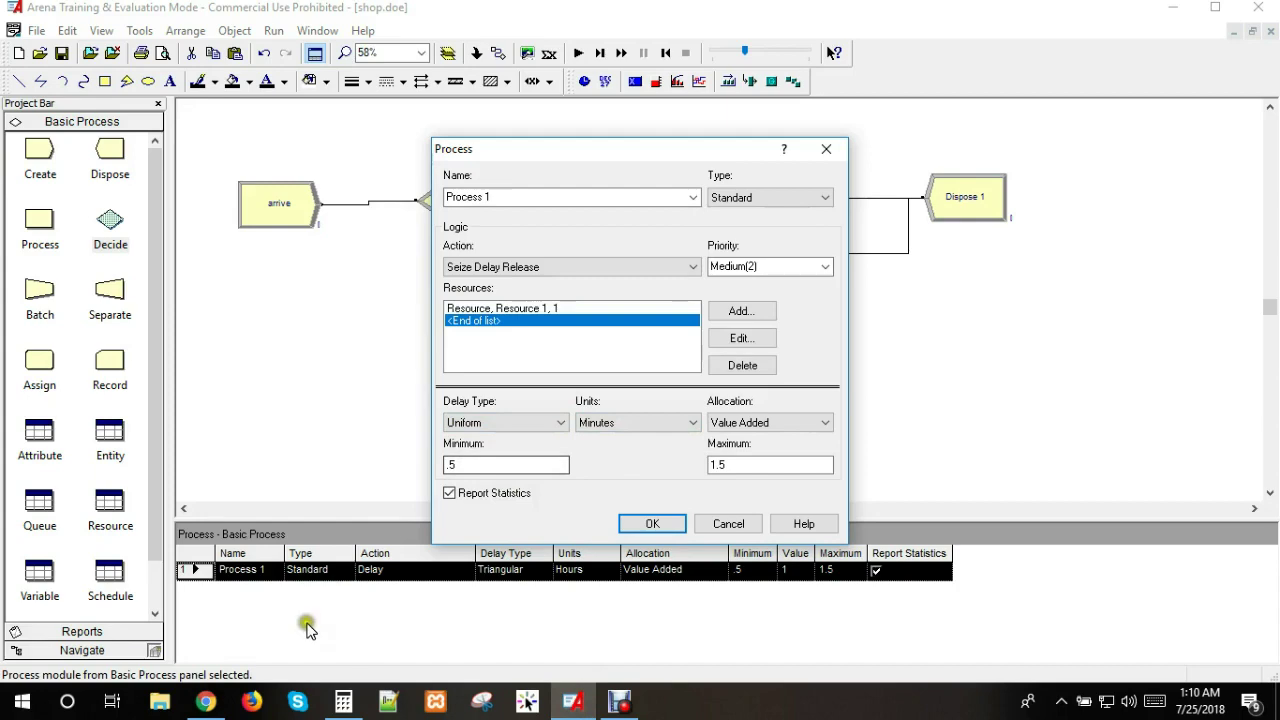
Step: Set the Uniform delay's minimum to 1 and maximum to 3 minutes, then confirm Process 1
left_click(205, 701)
left_click(1057, 319)
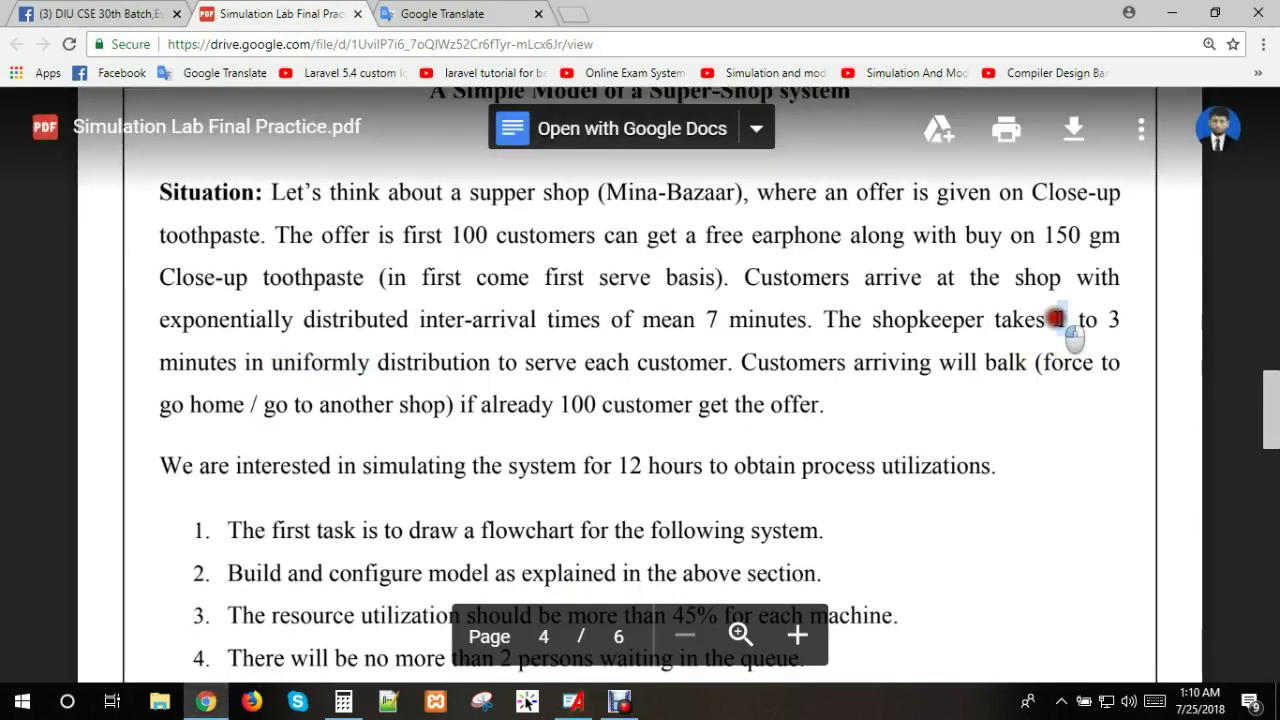
double_click(1114, 319)
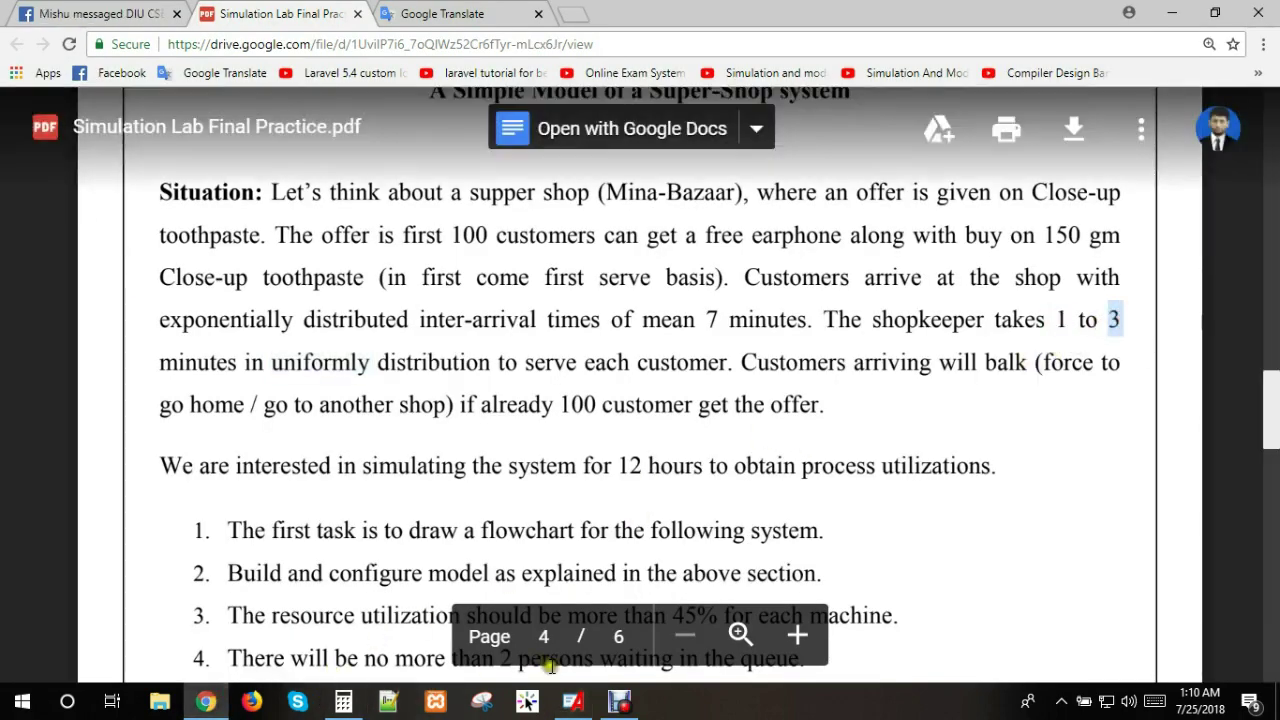
left_click(573, 701)
left_click_drag(493, 467, 432, 464)
type("1")
left_click_drag(729, 464, 686, 460)
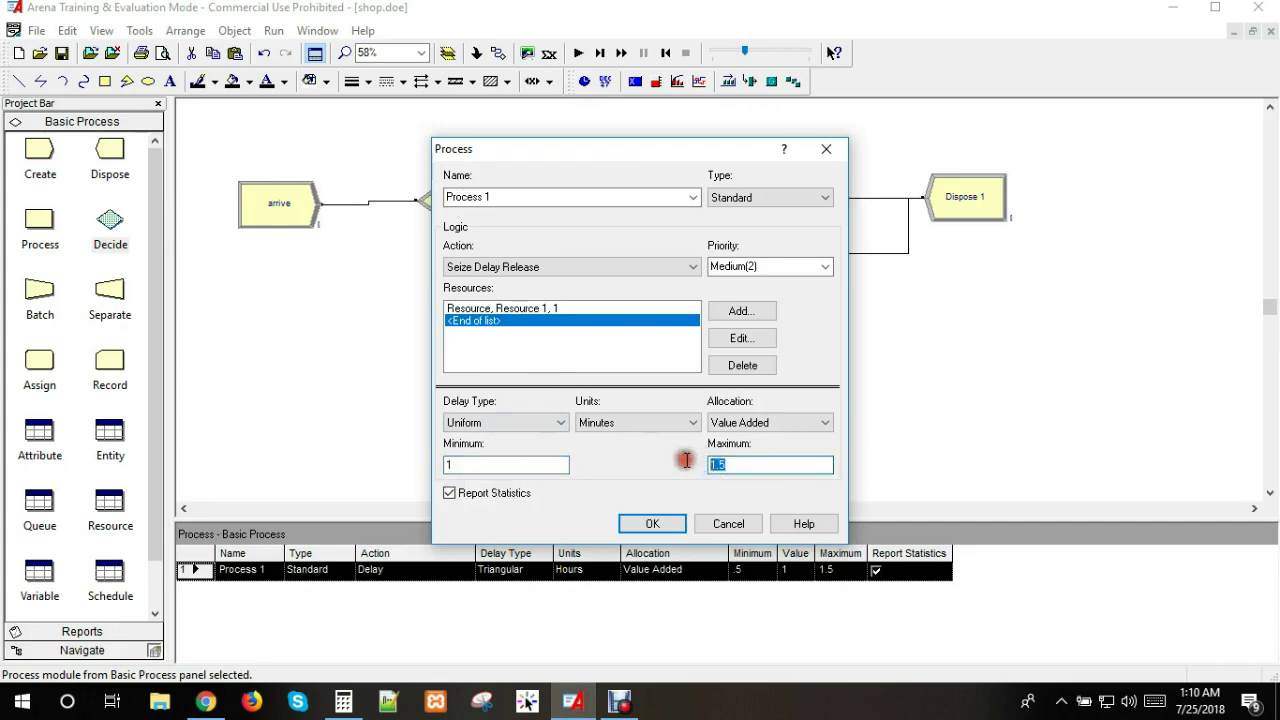
left_click(668, 526)
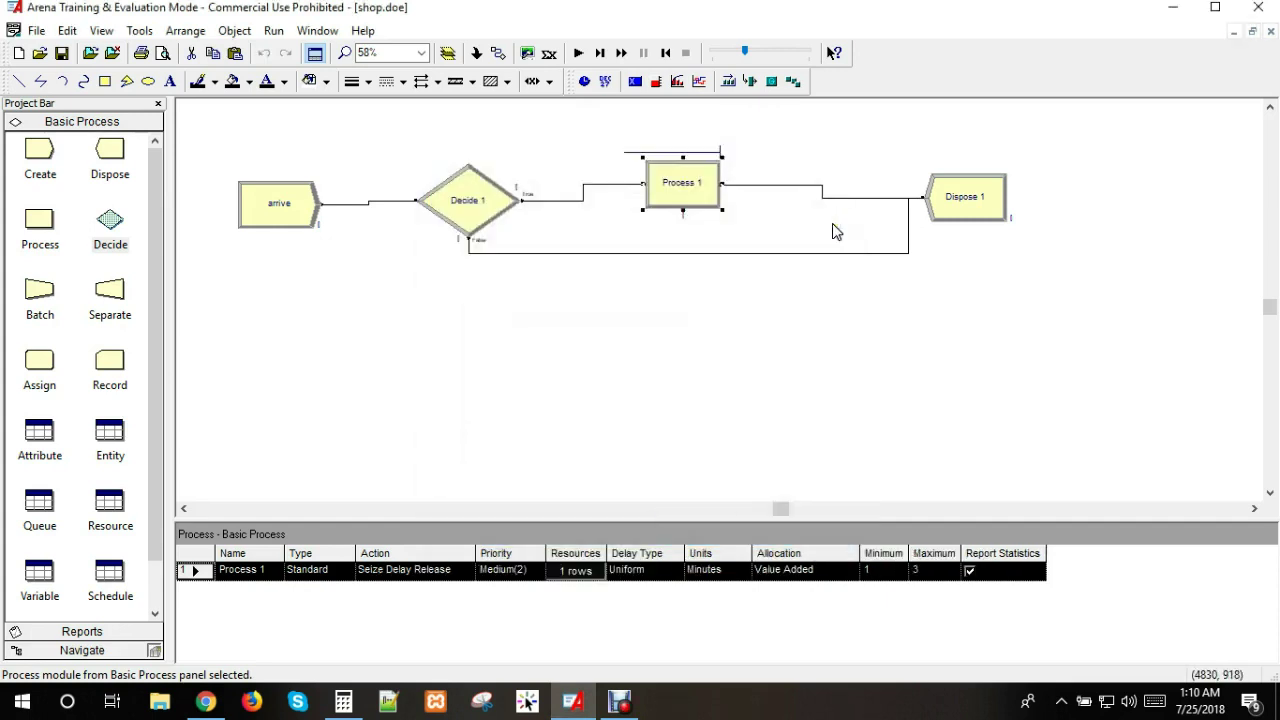
Step: Rename the Dispose 1 module to 'exit' and nudge the arrive module slightly upward
double_click(967, 208)
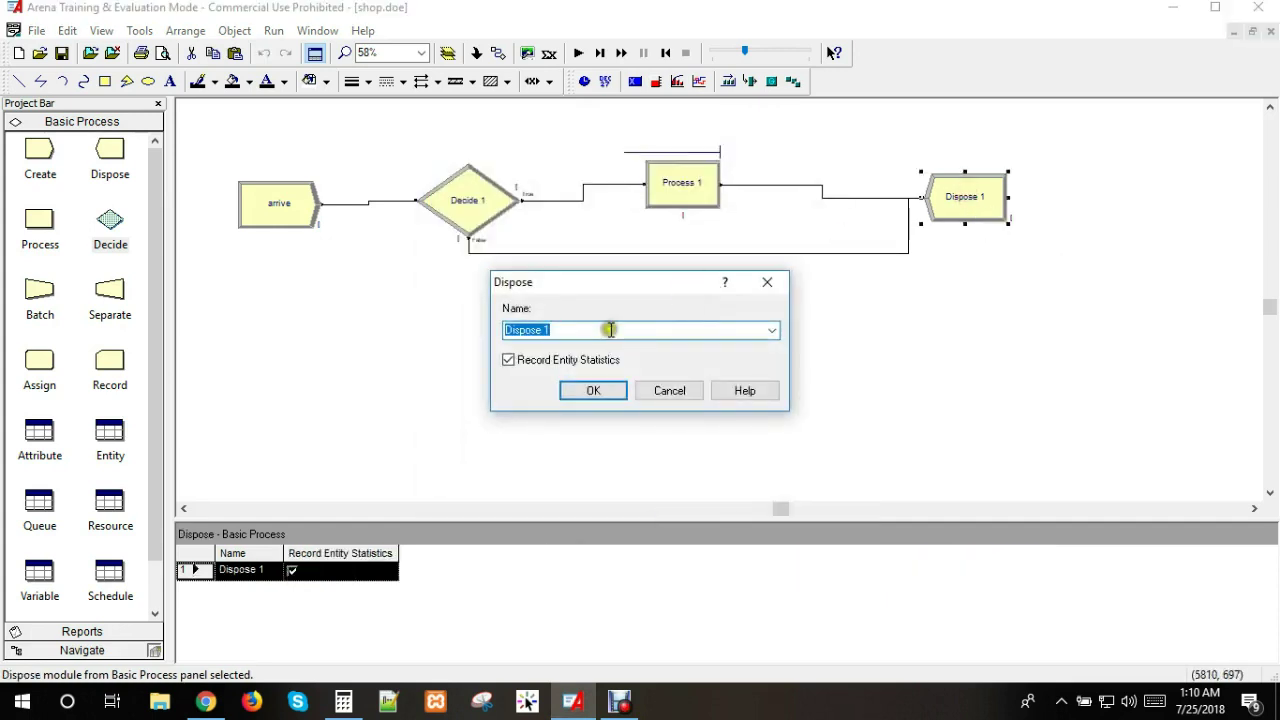
type("exit")
key("Return")
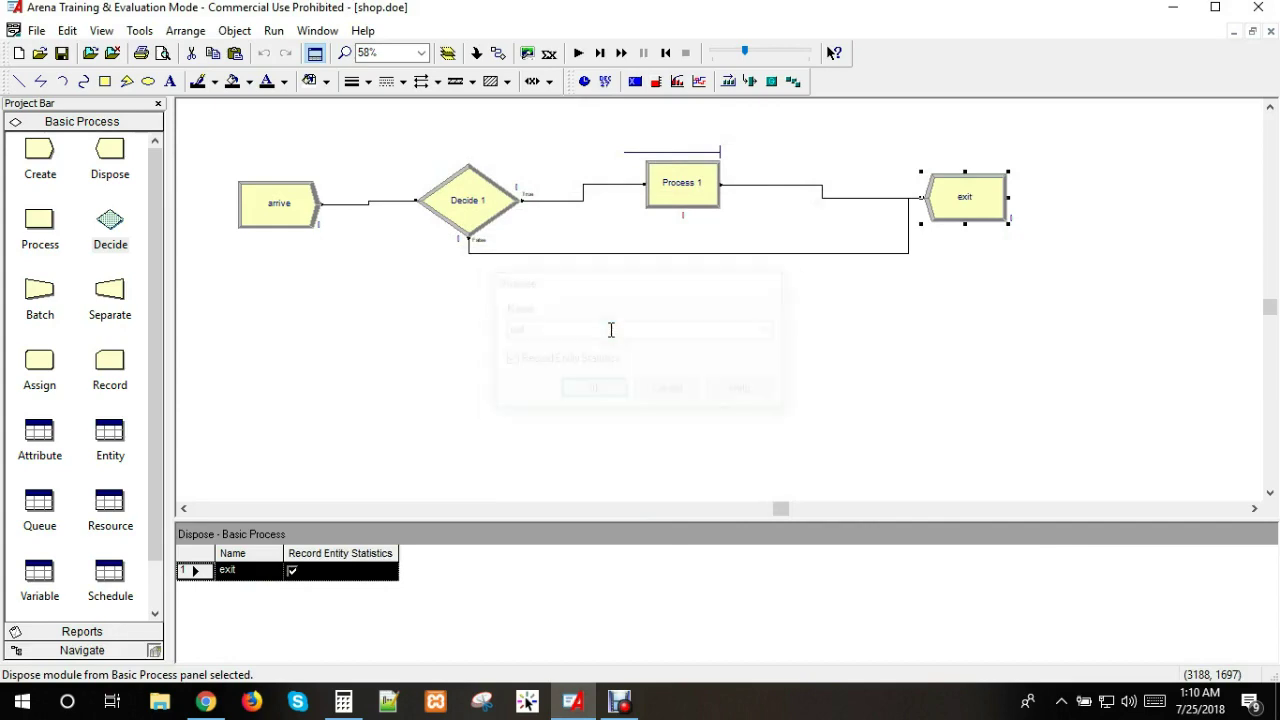
left_click_drag(283, 205, 283, 185)
Step: Check the 12-hour simulation requirement in the assignment PDF, then return to the Arena model
left_click(206, 703)
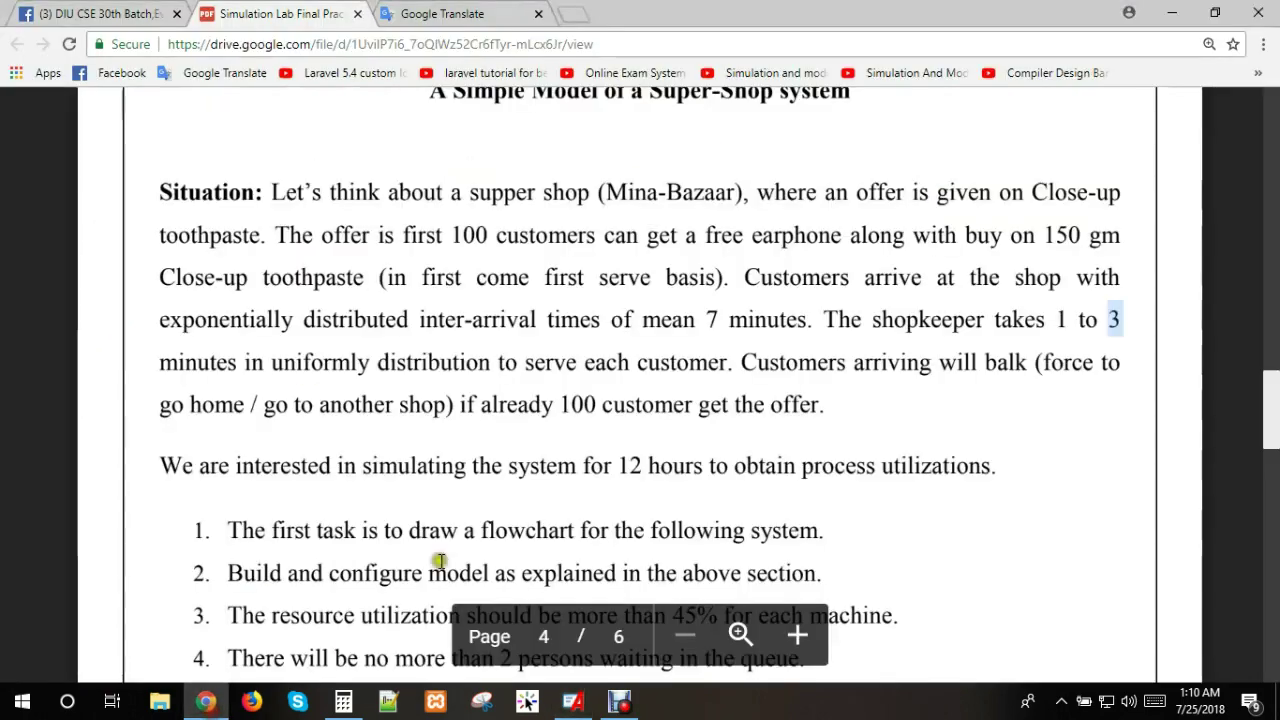
left_click_drag(235, 470, 650, 479)
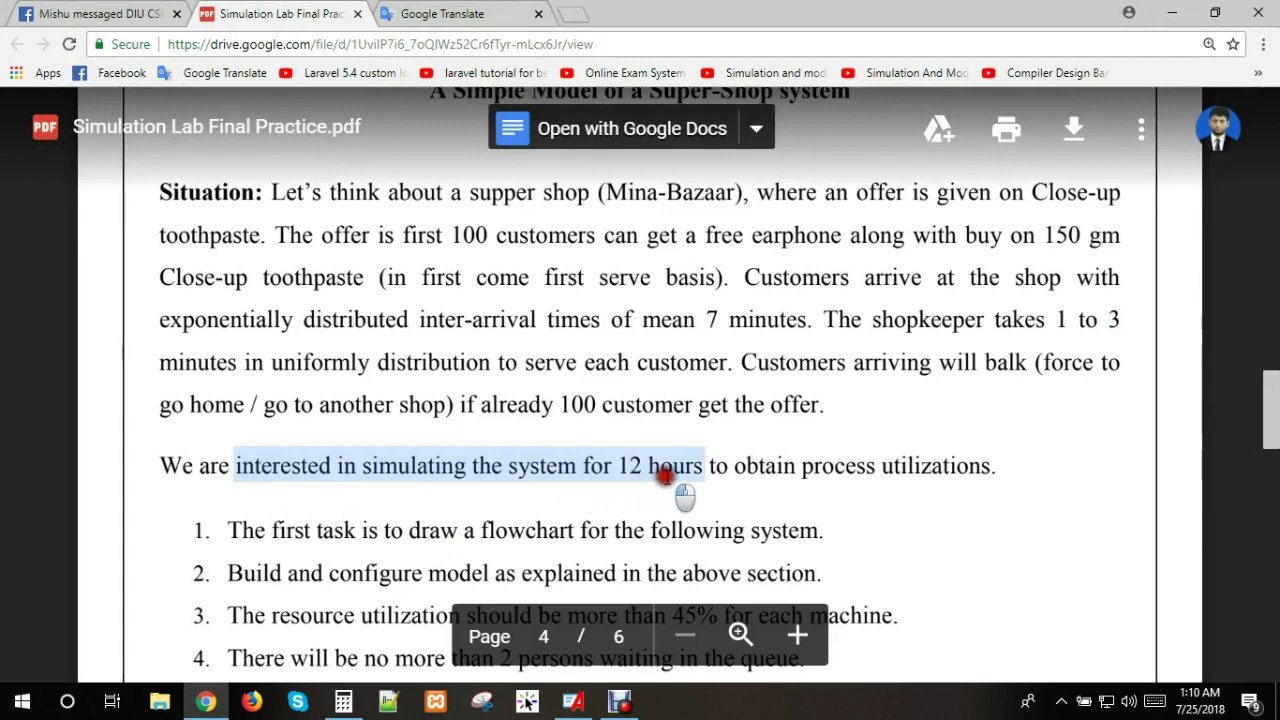
left_click(660, 470)
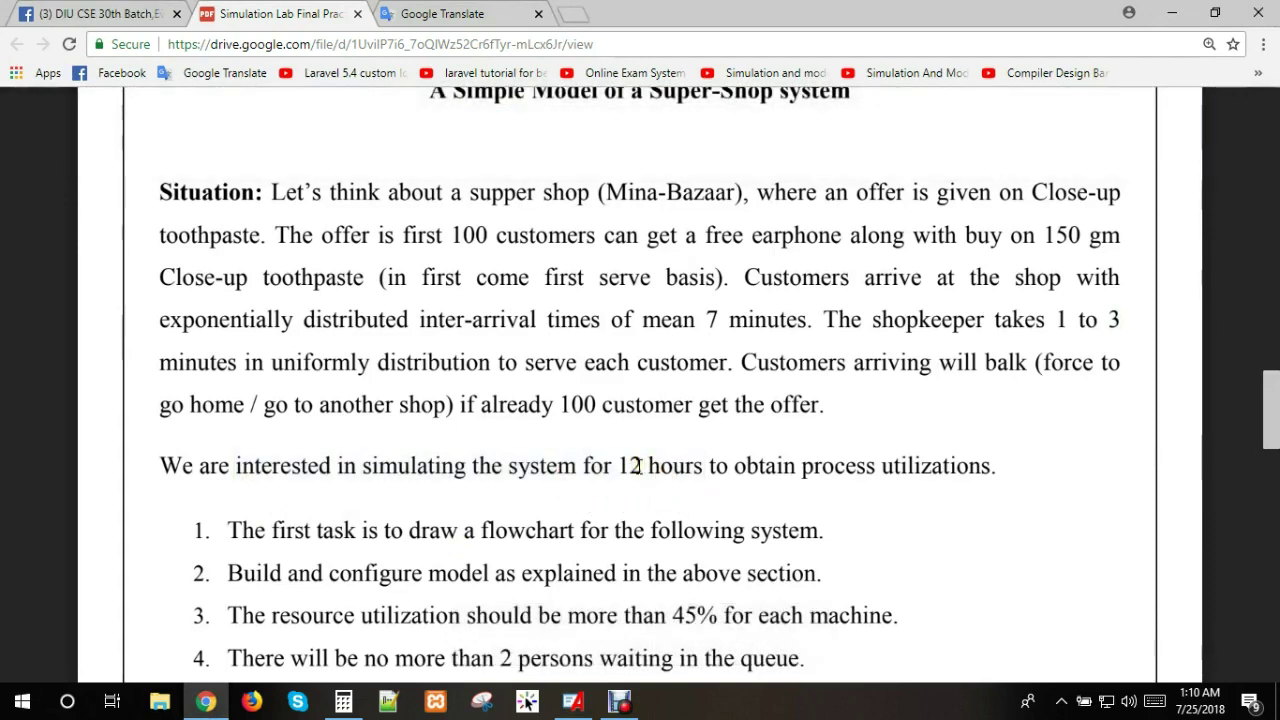
double_click(630, 465)
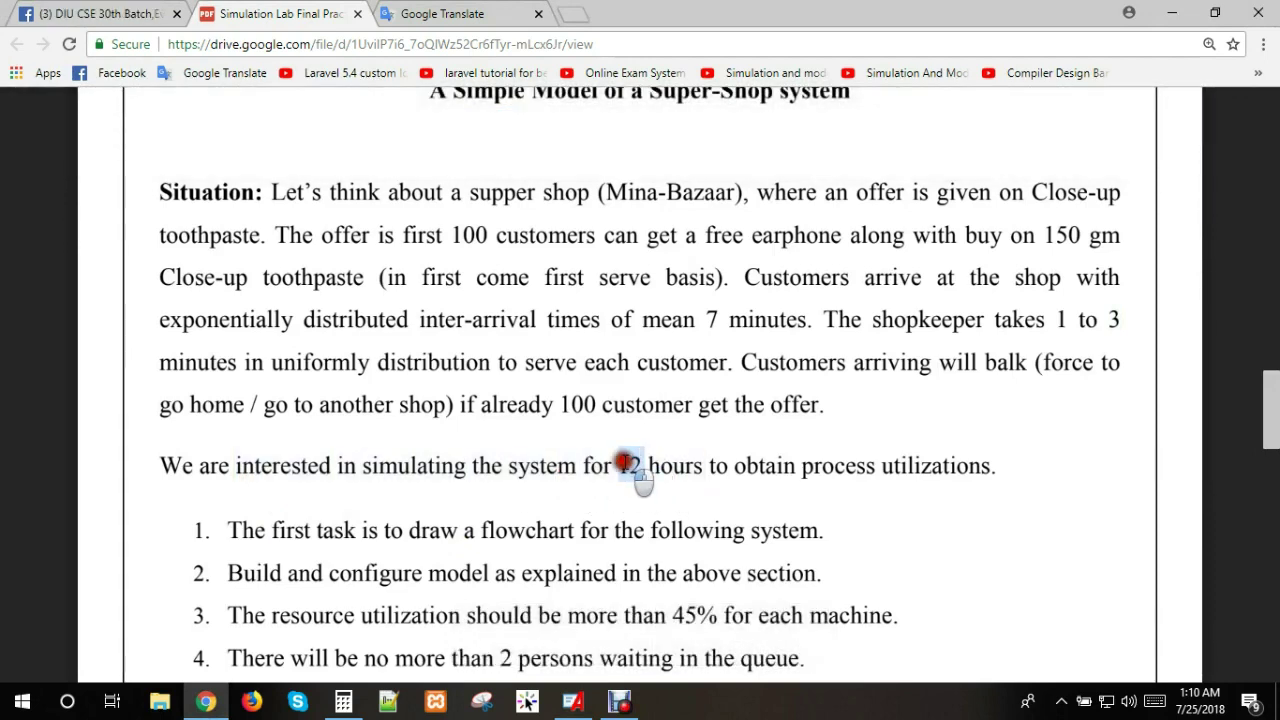
left_click(665, 465)
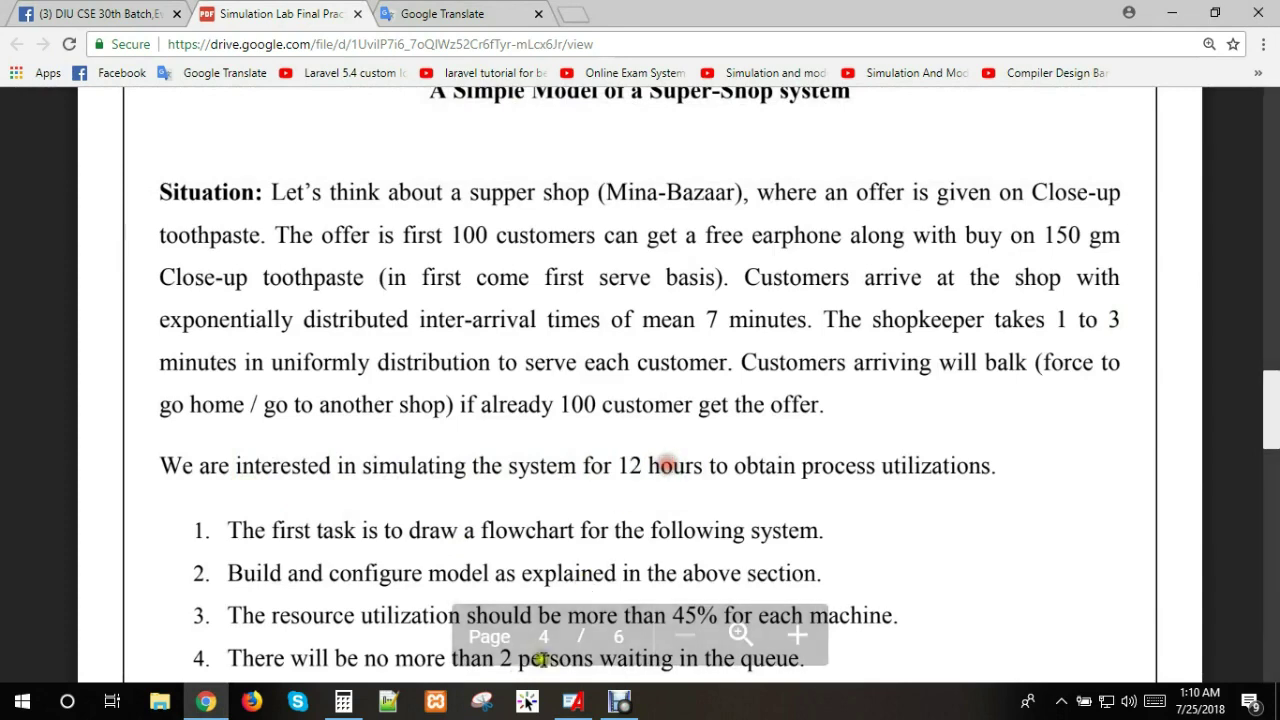
left_click(573, 701)
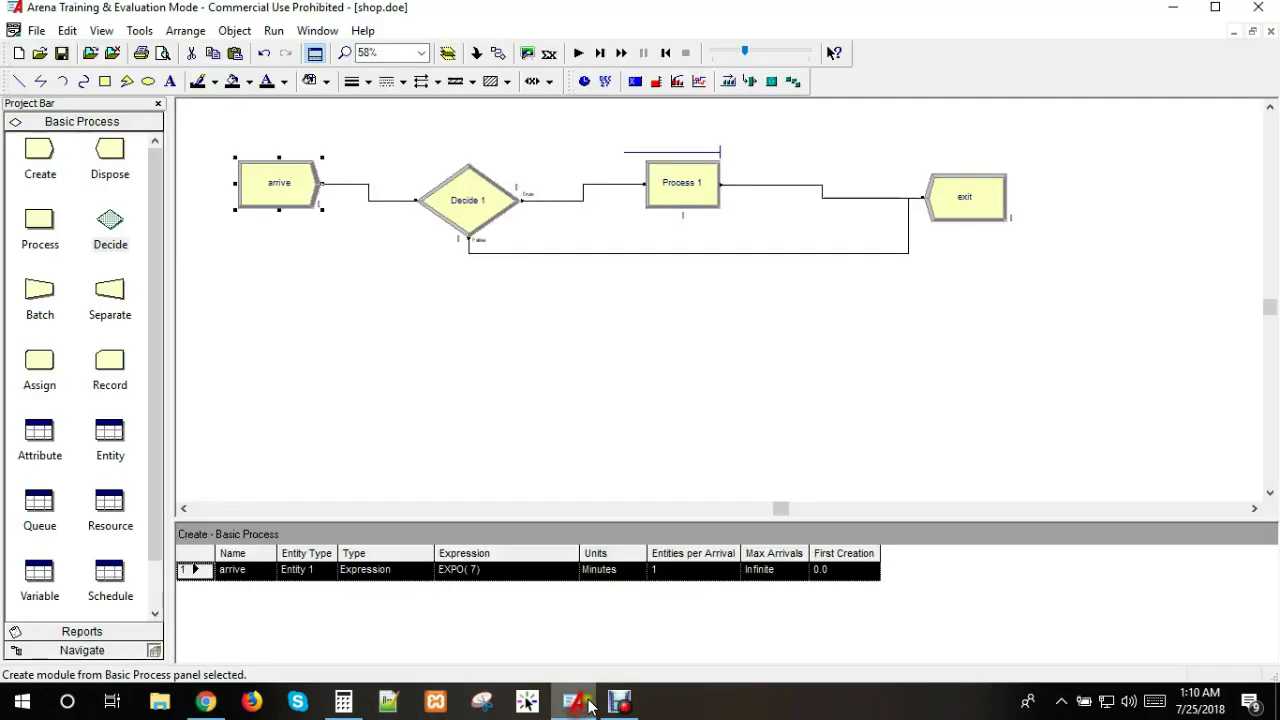
Step: In Run Setup's Replication Parameters, select the Infinite replication length, checking the assignment PDF
left_click(273, 31)
left_click(286, 49)
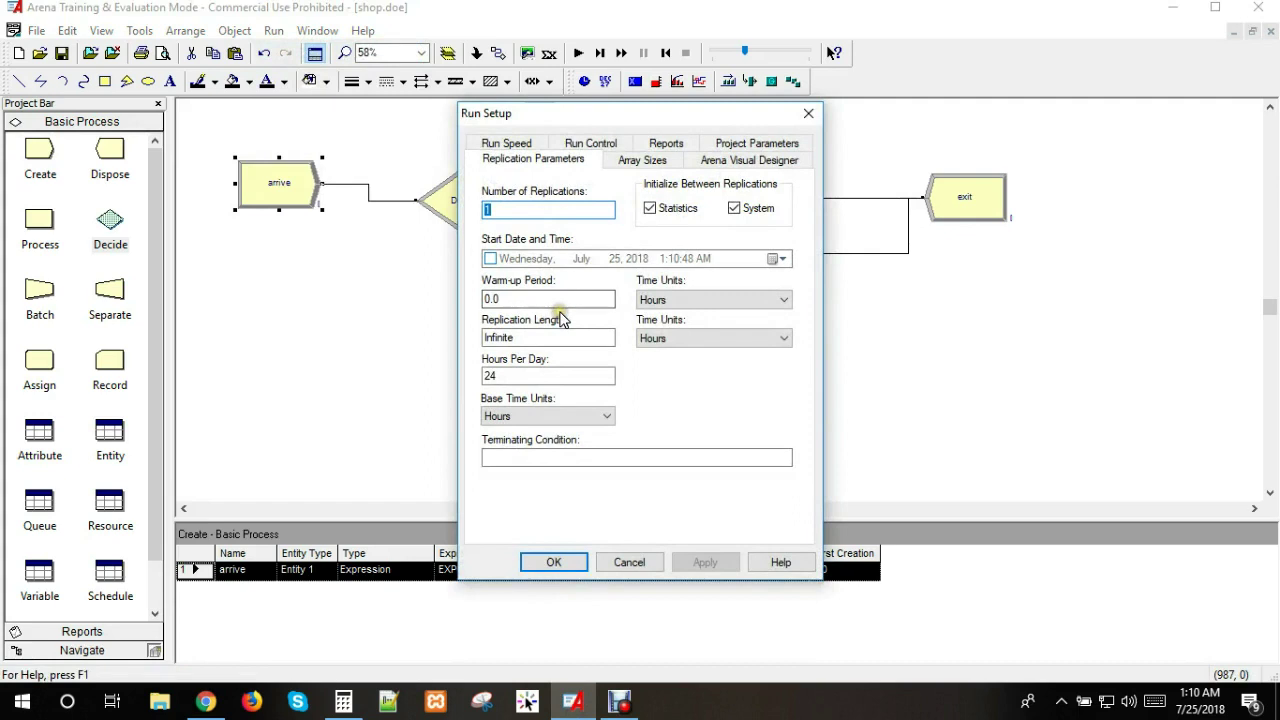
left_click(510, 142)
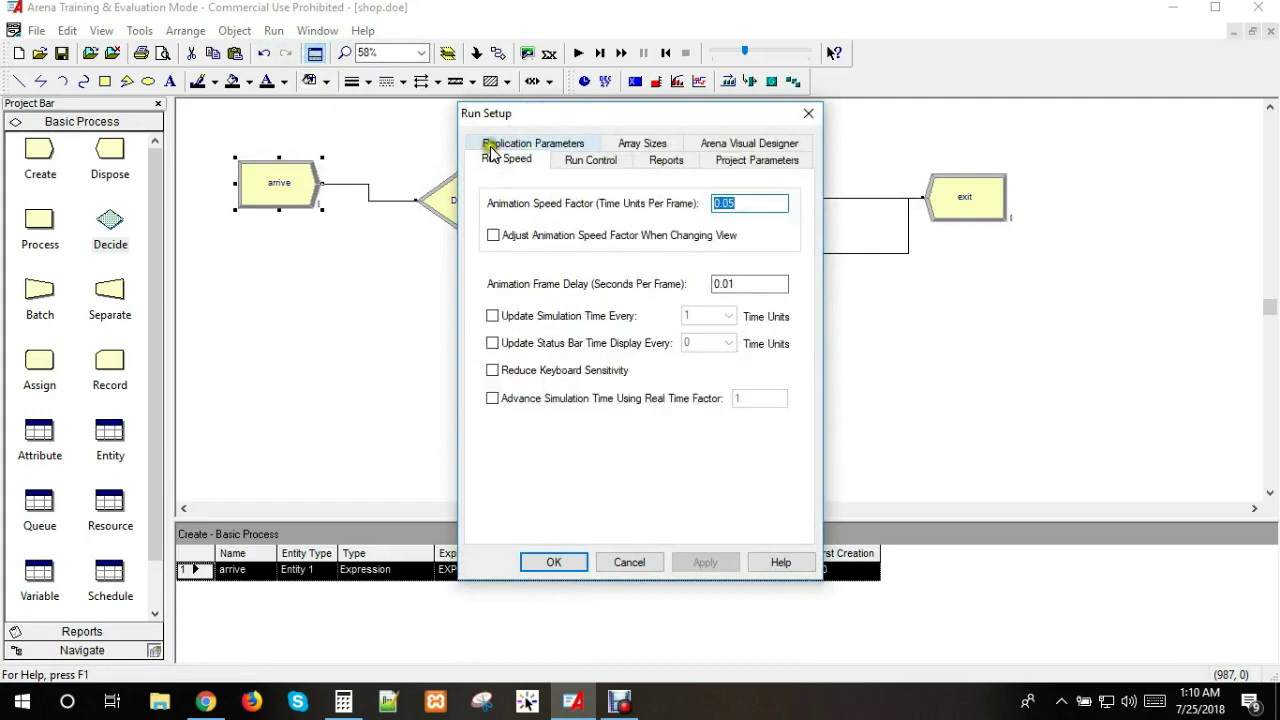
left_click(519, 146)
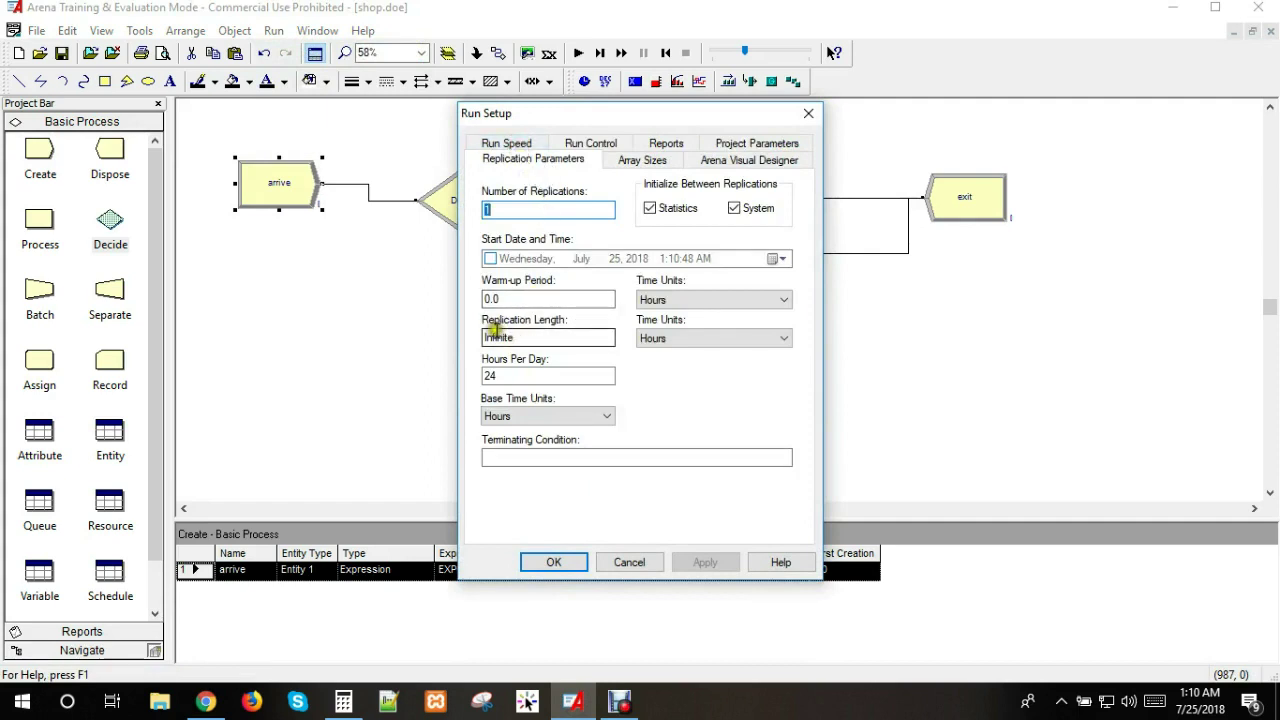
left_click_drag(540, 337, 465, 340)
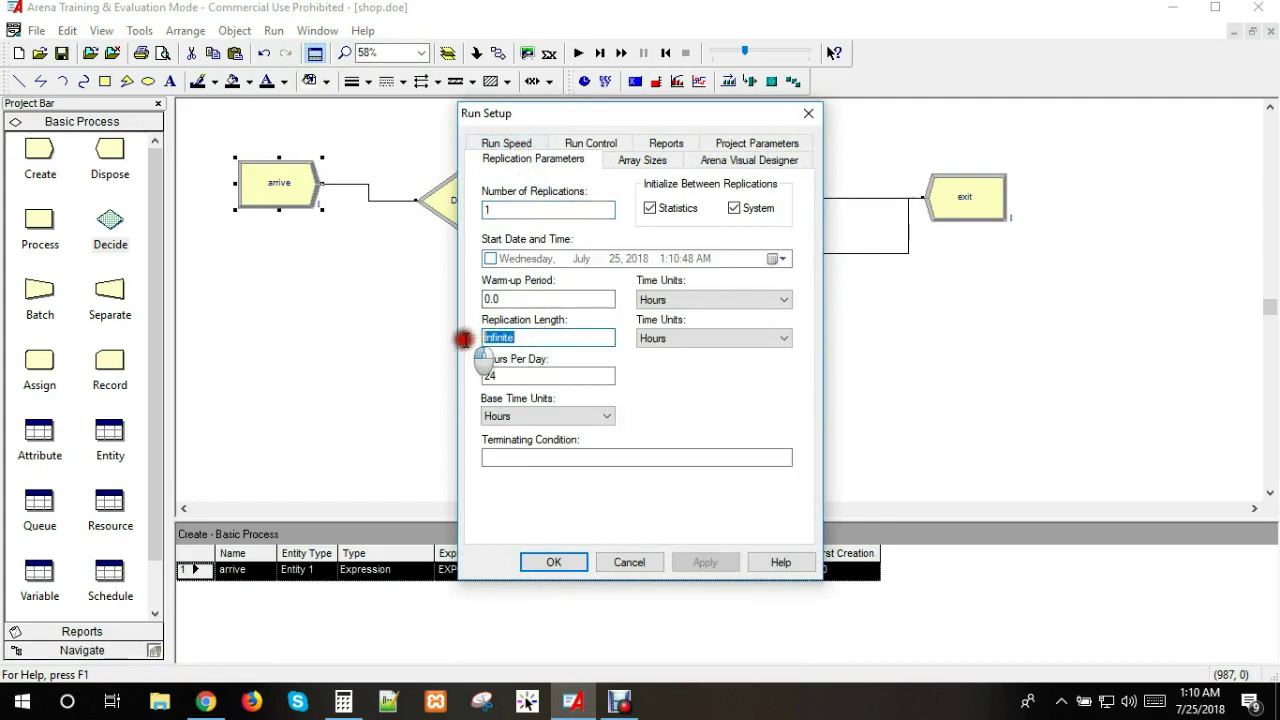
left_click(207, 703)
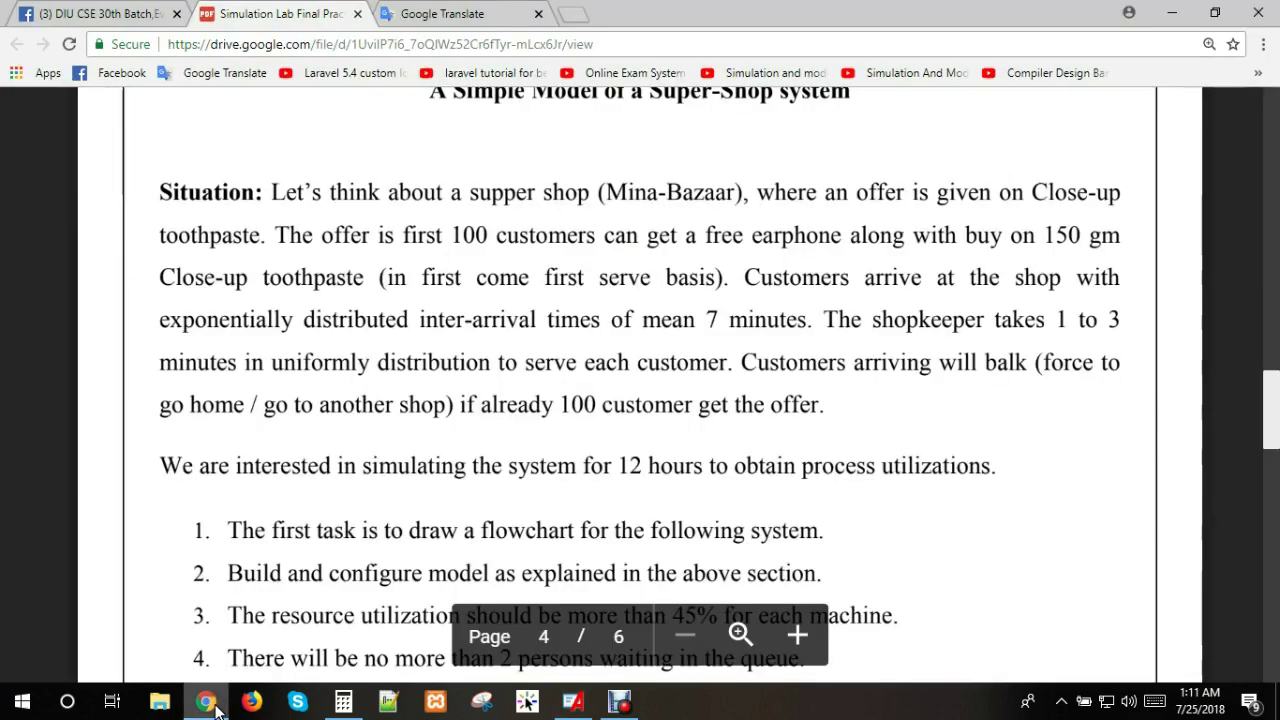
left_click(213, 706)
Step: Set the replication length to 12 hours, enable Start Date and Time, and confirm
type("12")
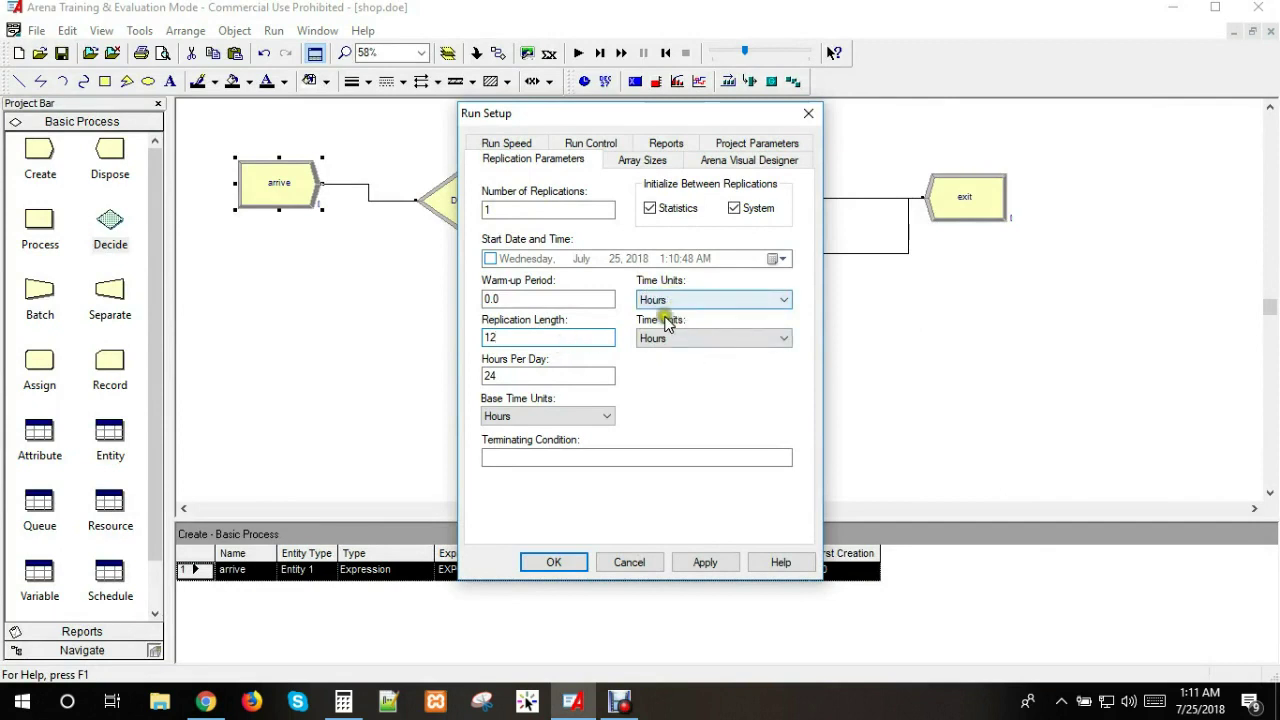
left_click(206, 702)
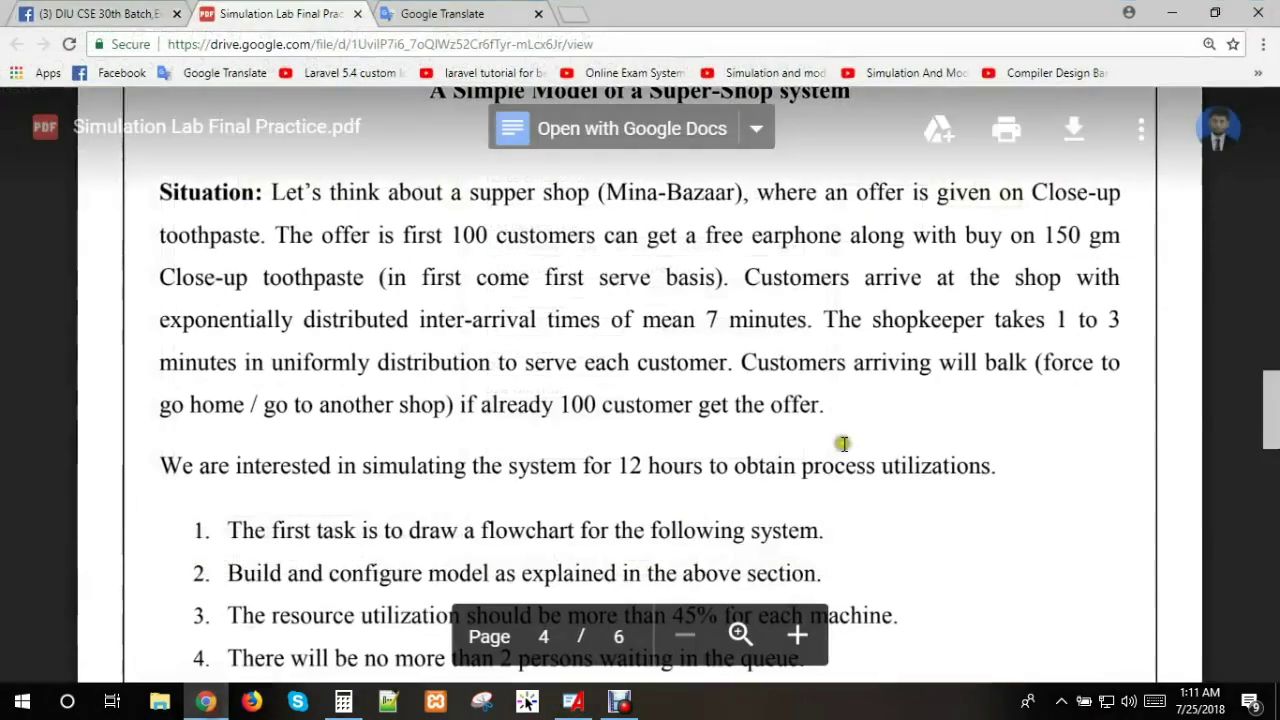
key("alt+Tab")
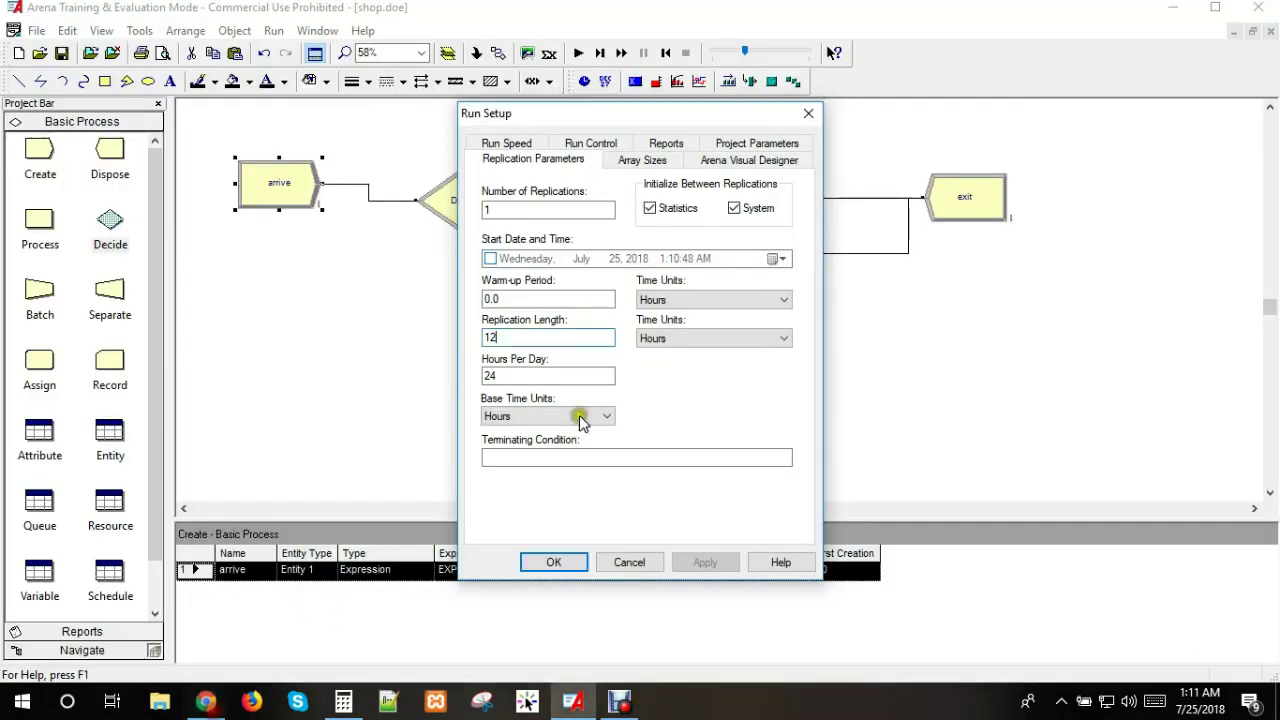
left_click_drag(512, 337, 481, 336)
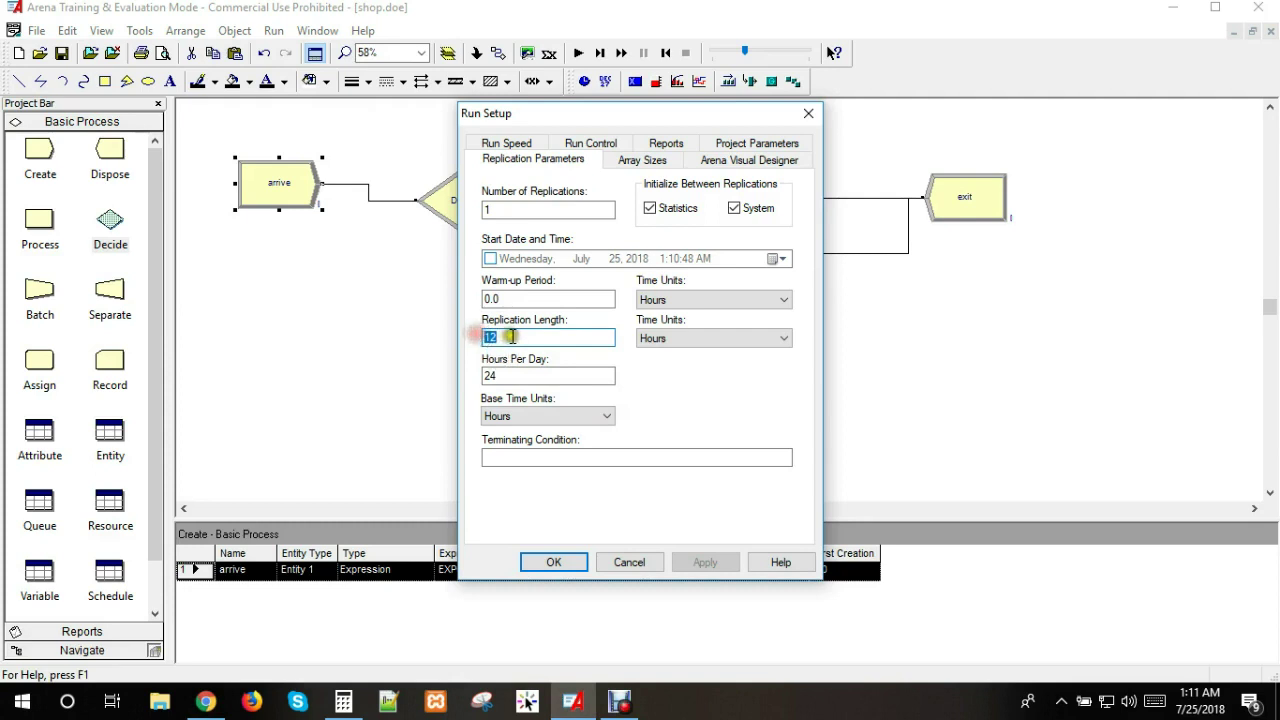
left_click(508, 337)
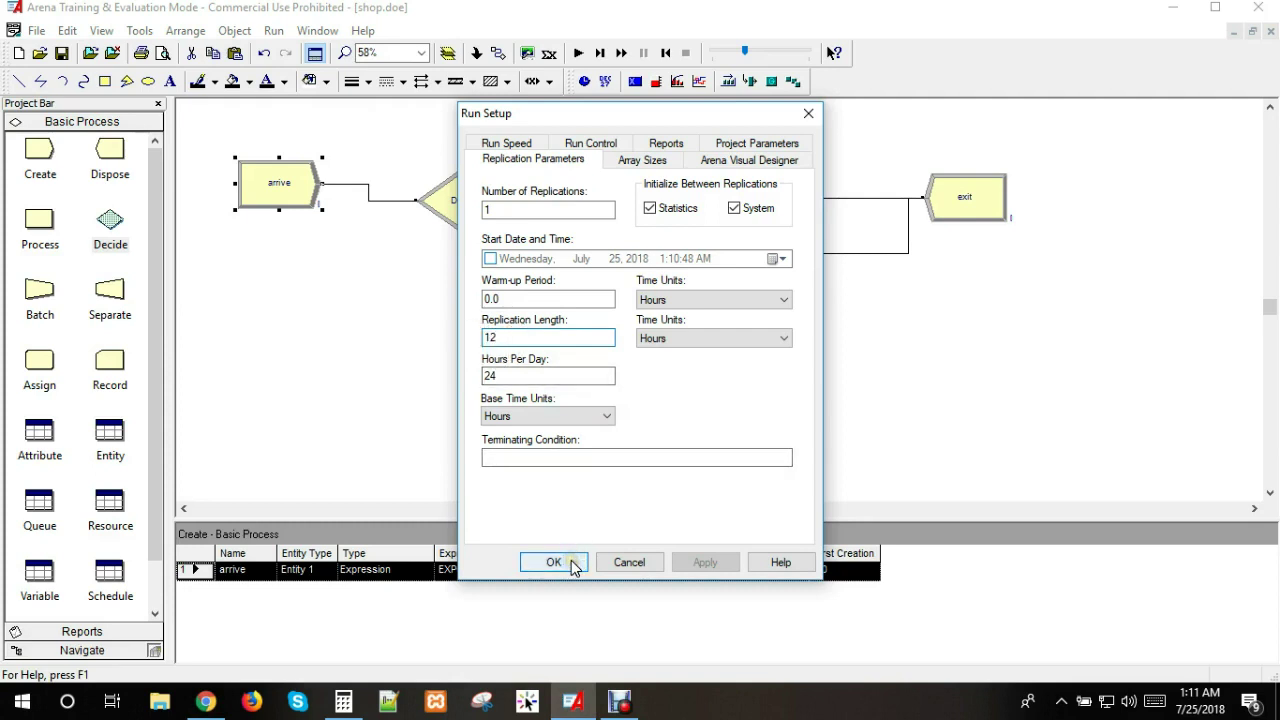
left_click(490, 259)
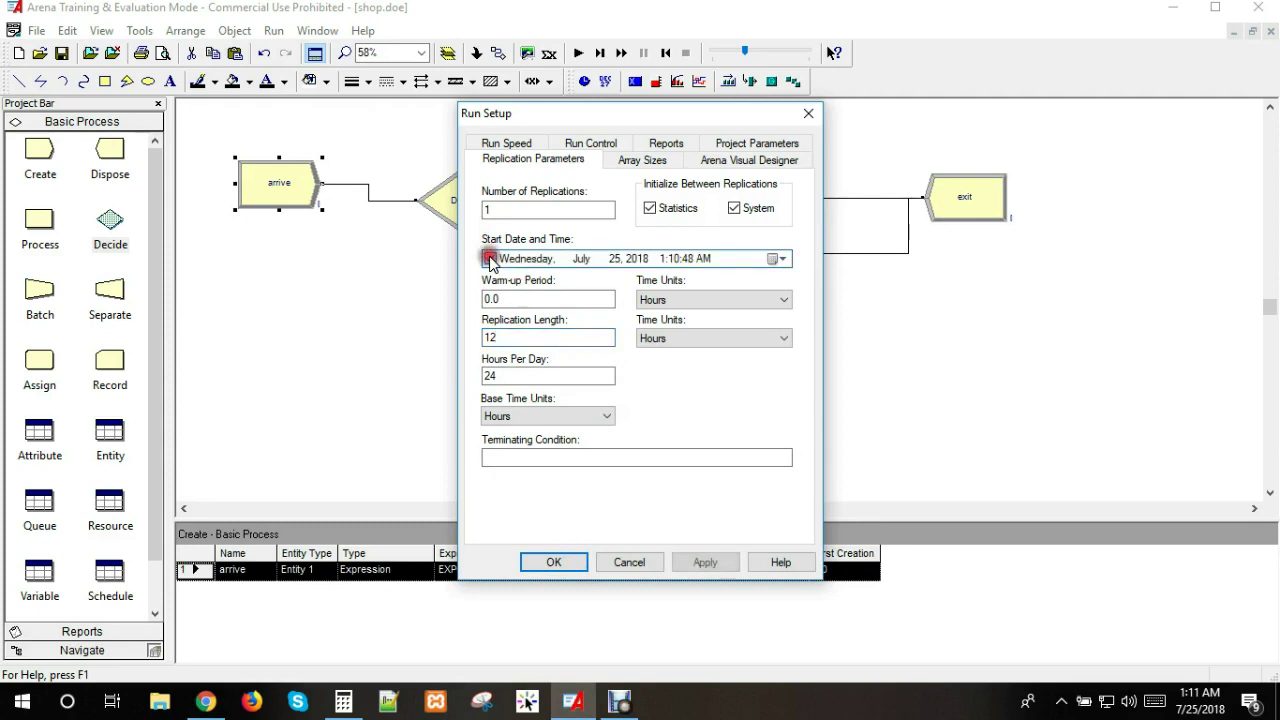
left_click(563, 562)
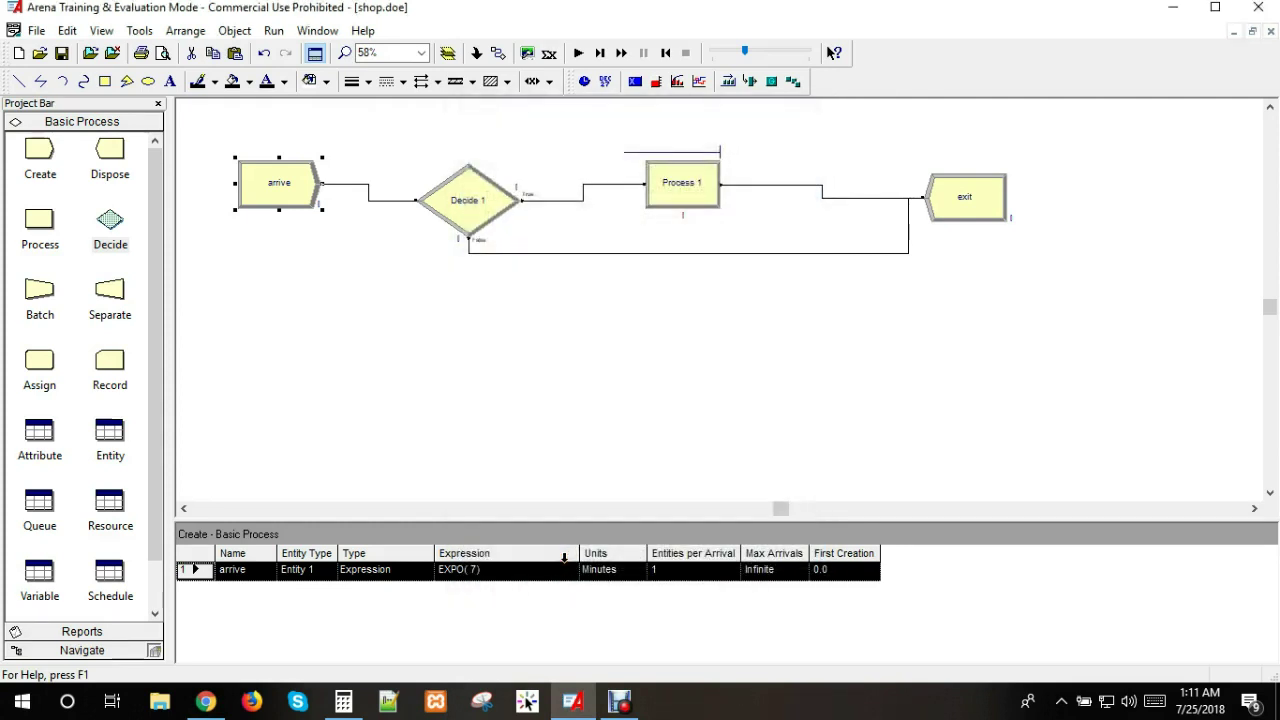
Step: Deselect the arrive module and run the simulation, which warns another model is running
left_click(602, 368)
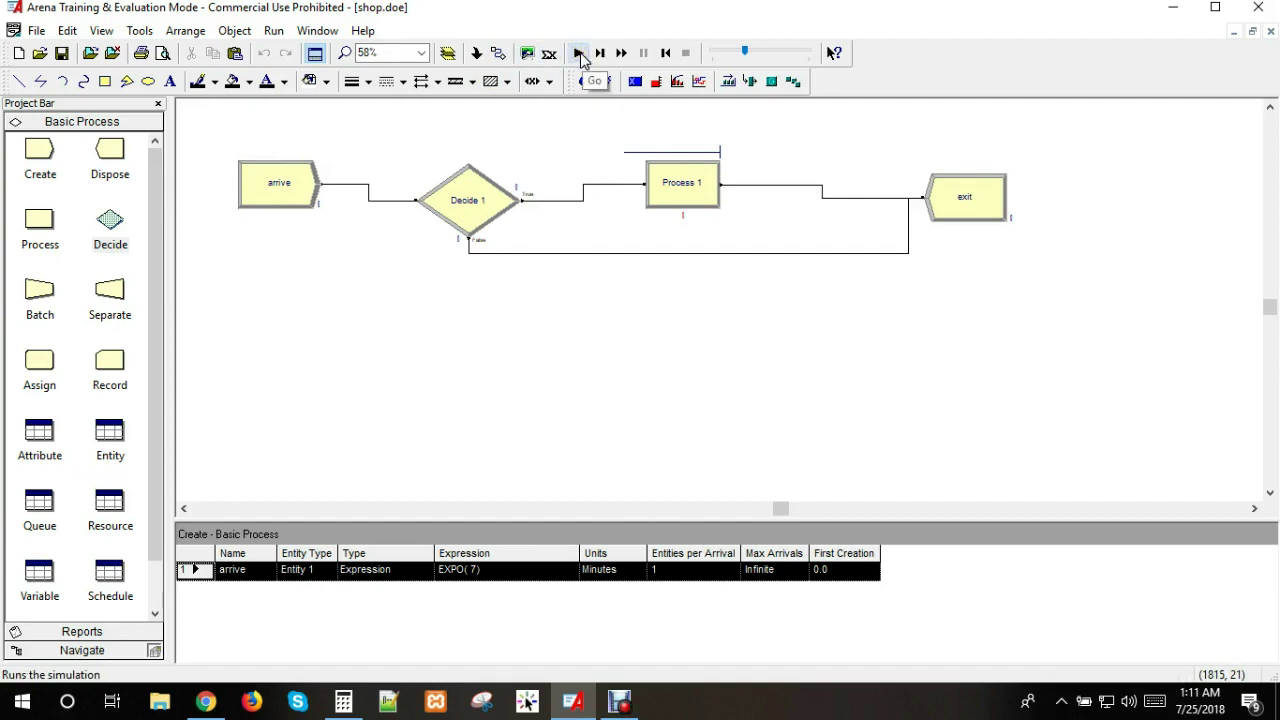
left_click(580, 56)
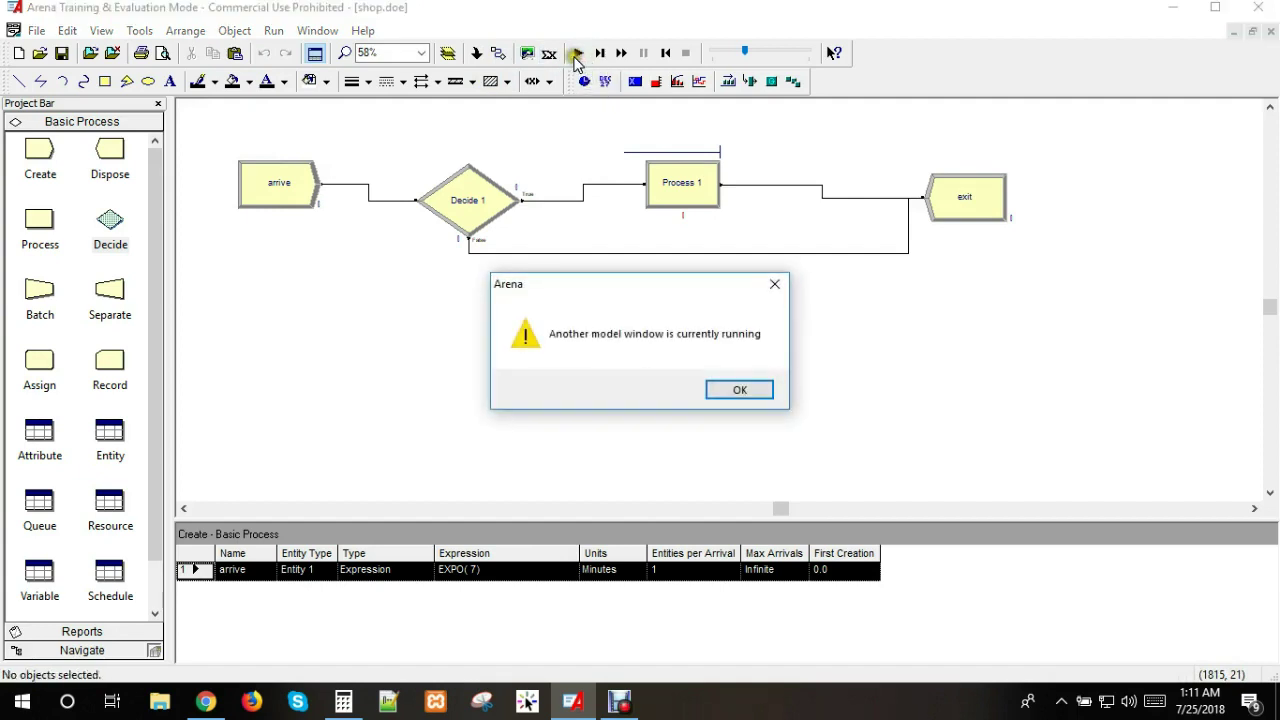